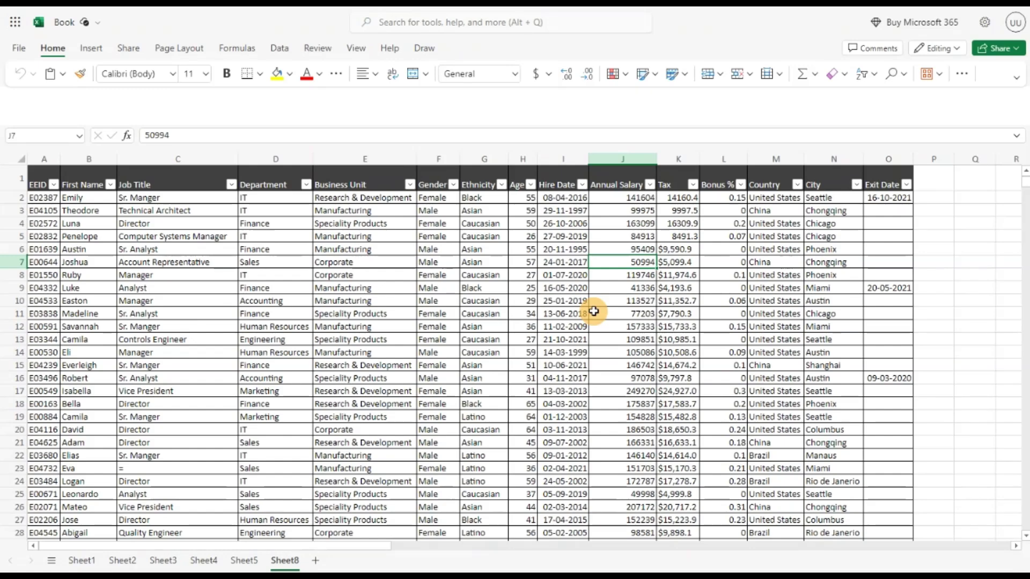
# - Insert a blank column to the left of Hire Date and widen it
pyautogui.click(529, 287)
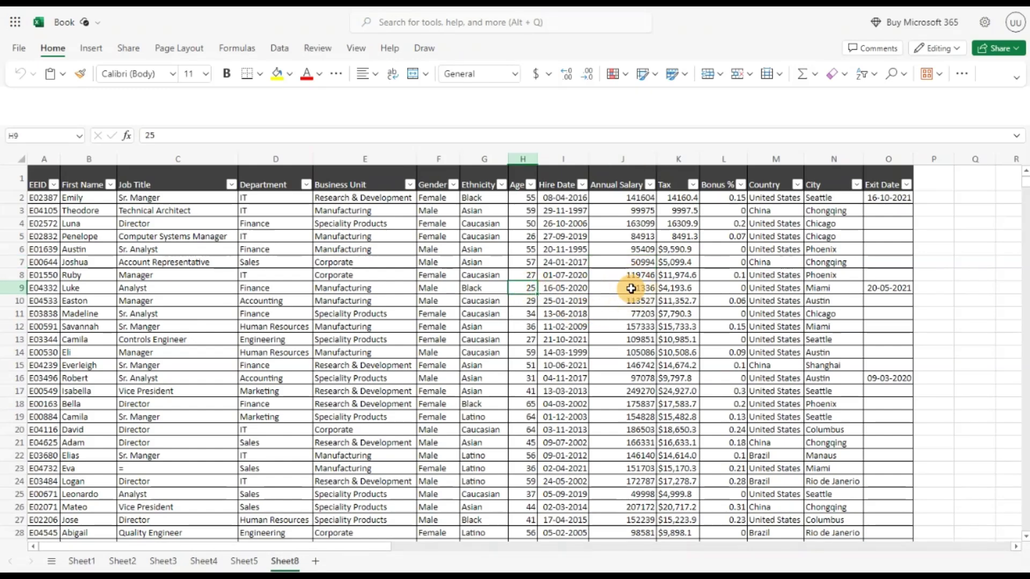
pyautogui.press('Left')
pyautogui.press('Left')
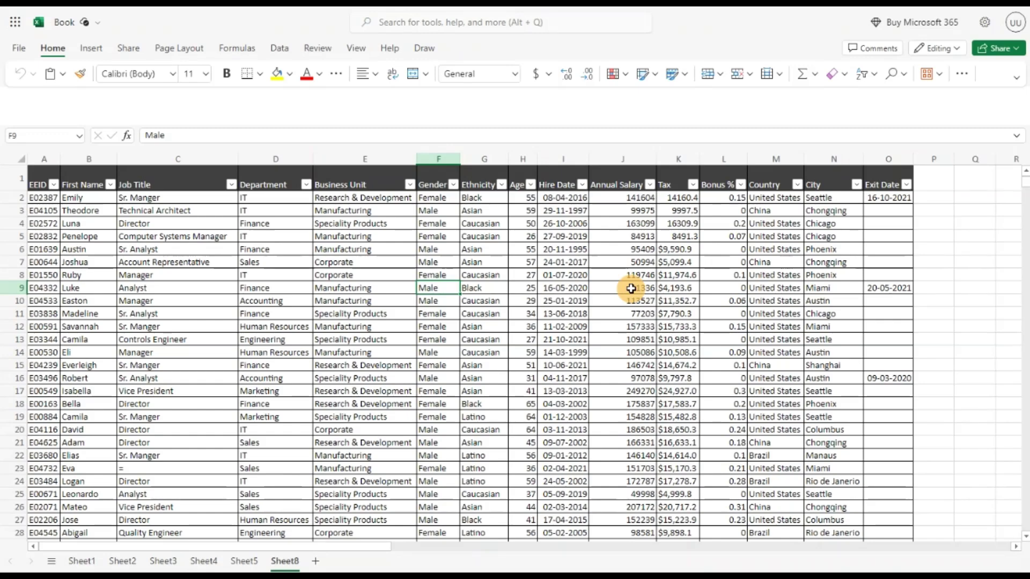
pyautogui.click(568, 237)
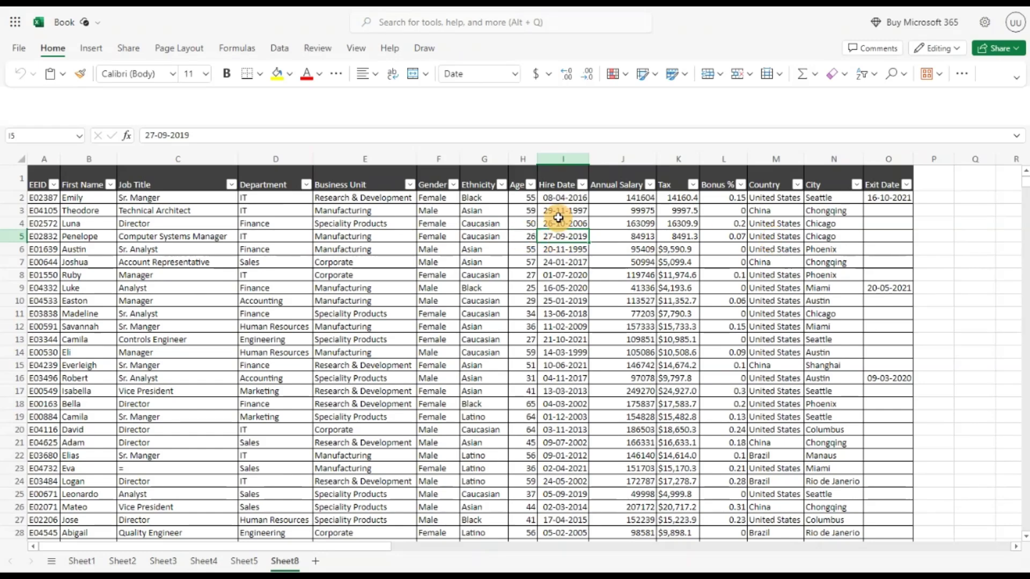
pyautogui.click(560, 158)
pyautogui.rightClick(564, 164)
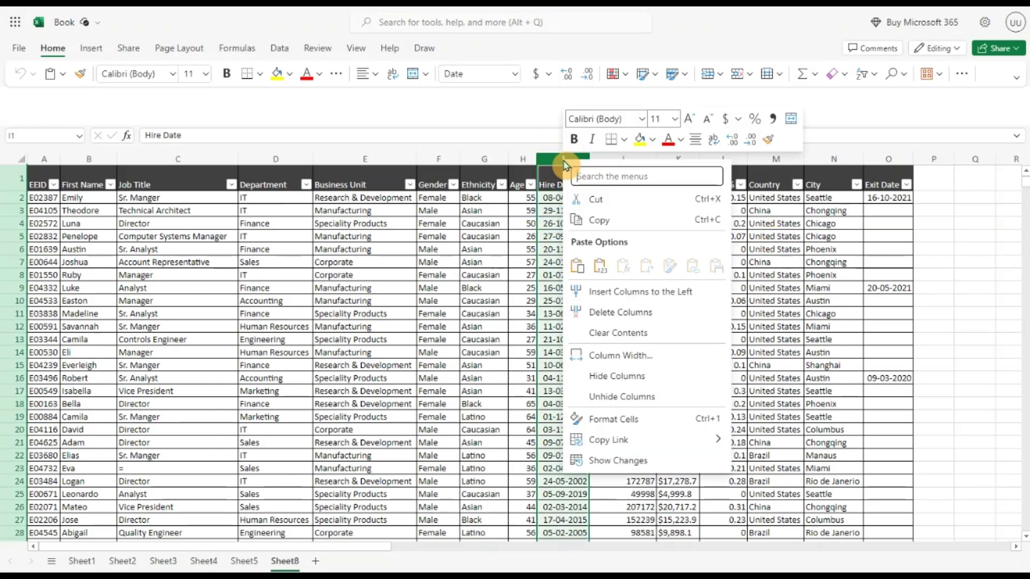
pyautogui.click(612, 291)
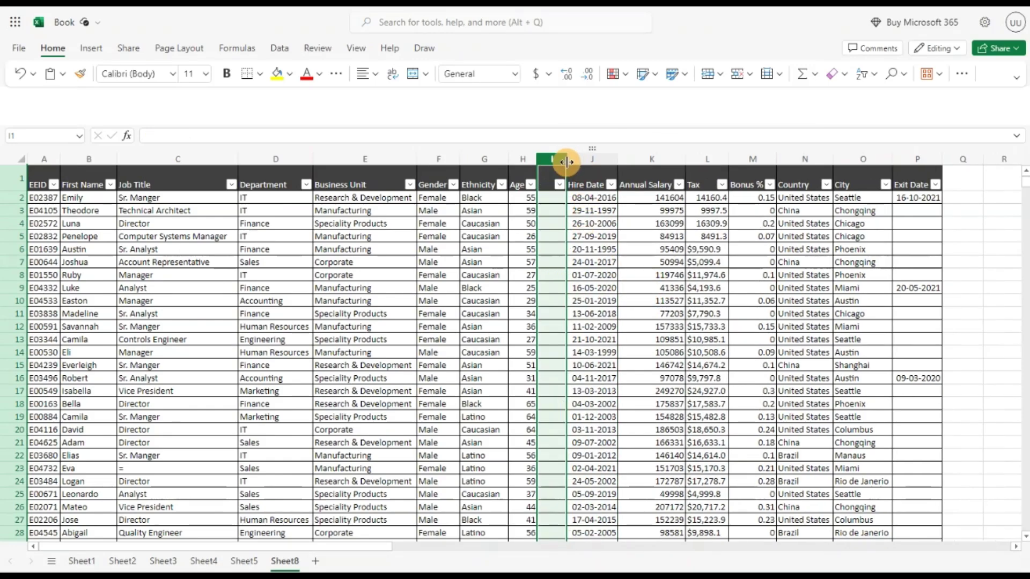
pyautogui.moveTo(567, 159); pyautogui.dragTo(626, 166)
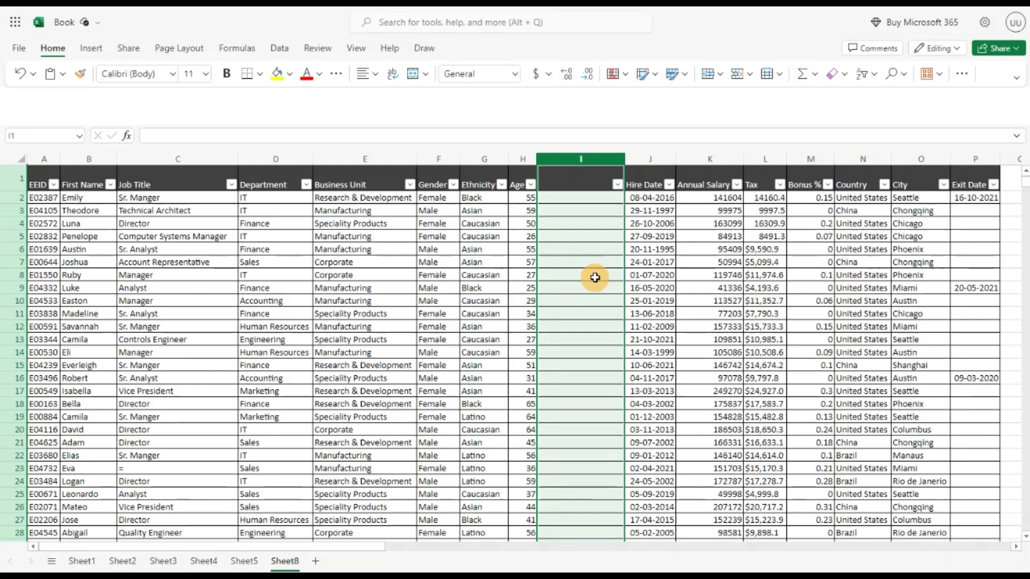
pyautogui.moveTo(625, 163); pyautogui.dragTo(620, 160)
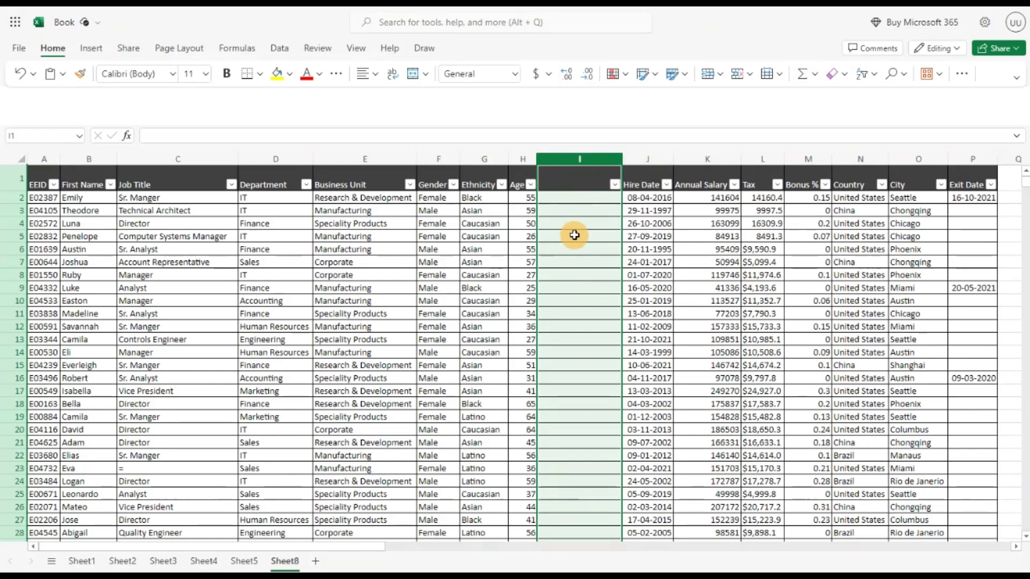
# - Label the new column's header cell I1 'Hire Year'
pyautogui.click(574, 184)
pyautogui.doubleClick(574, 184)
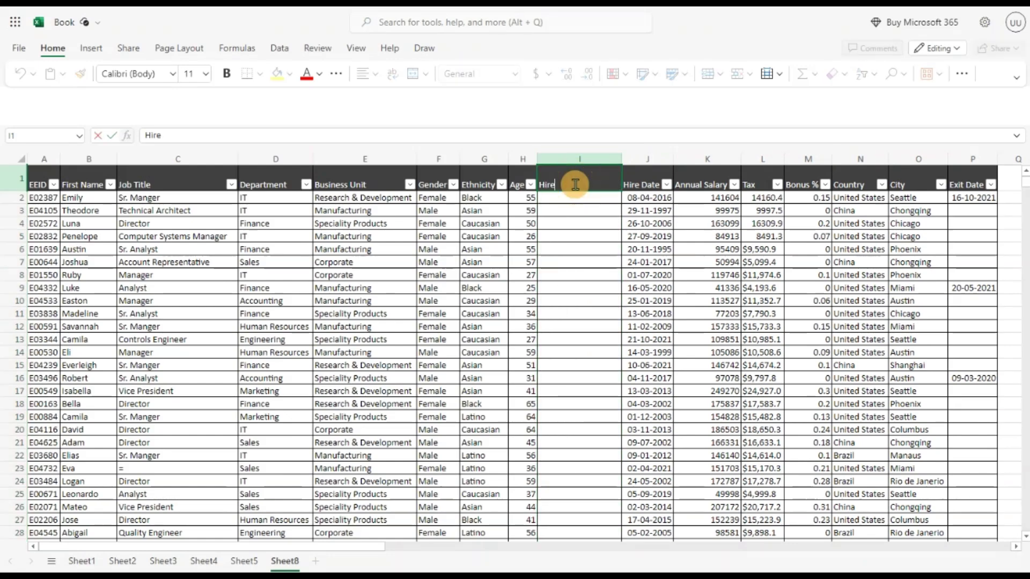
pyautogui.write('Hire Year')
pyautogui.press('Return')
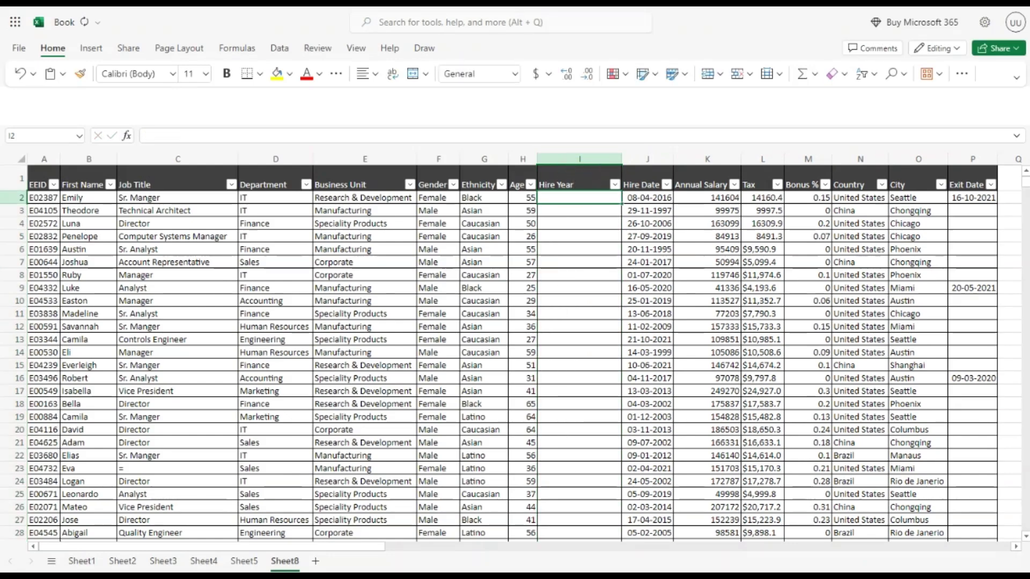
# - Enter =YEAR(J2) in I2 to return the hire year from the hire date
pyautogui.doubleClick(575, 199)
pyautogui.write('+')
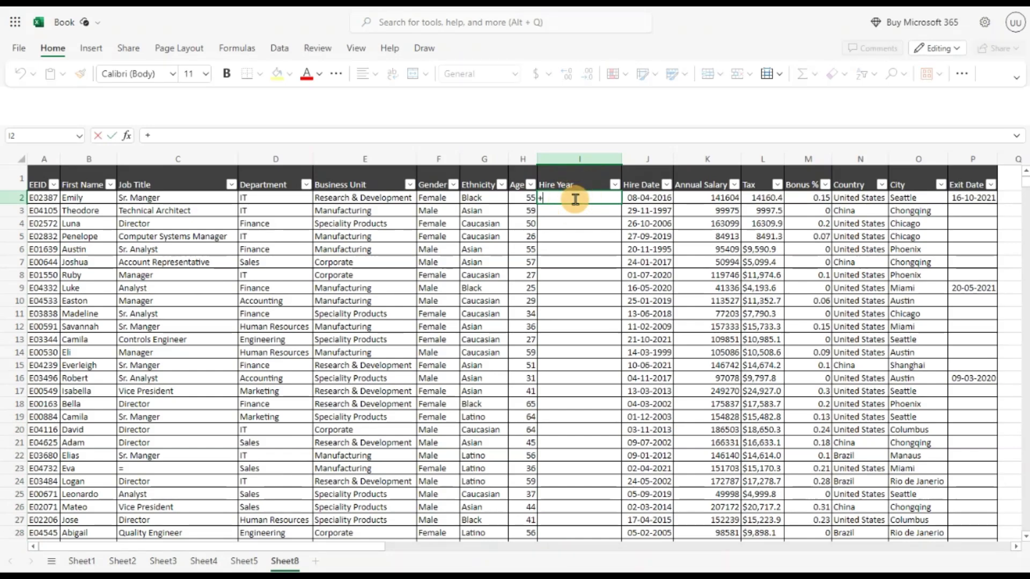
pyautogui.write('year')
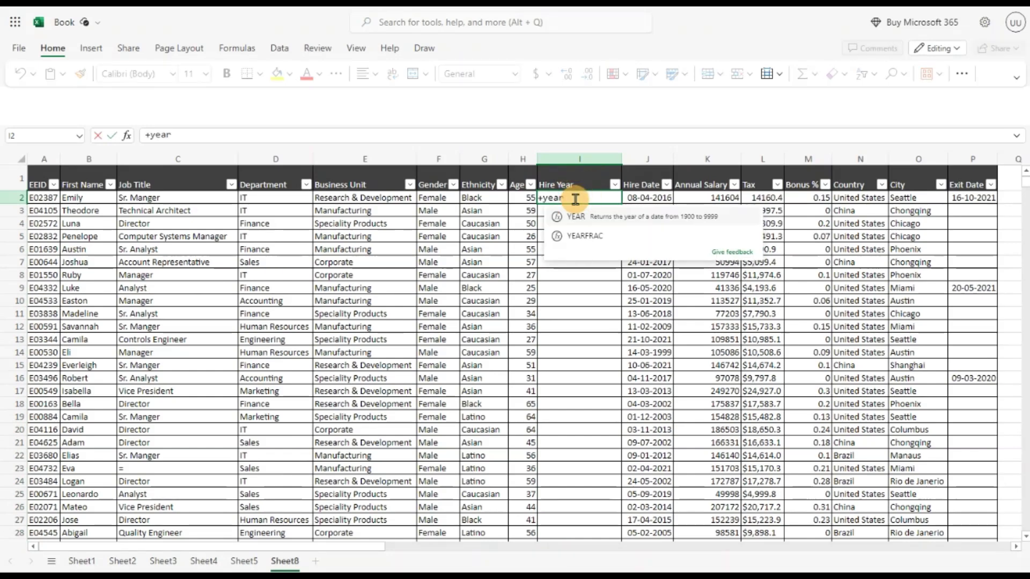
pyautogui.click(558, 216)
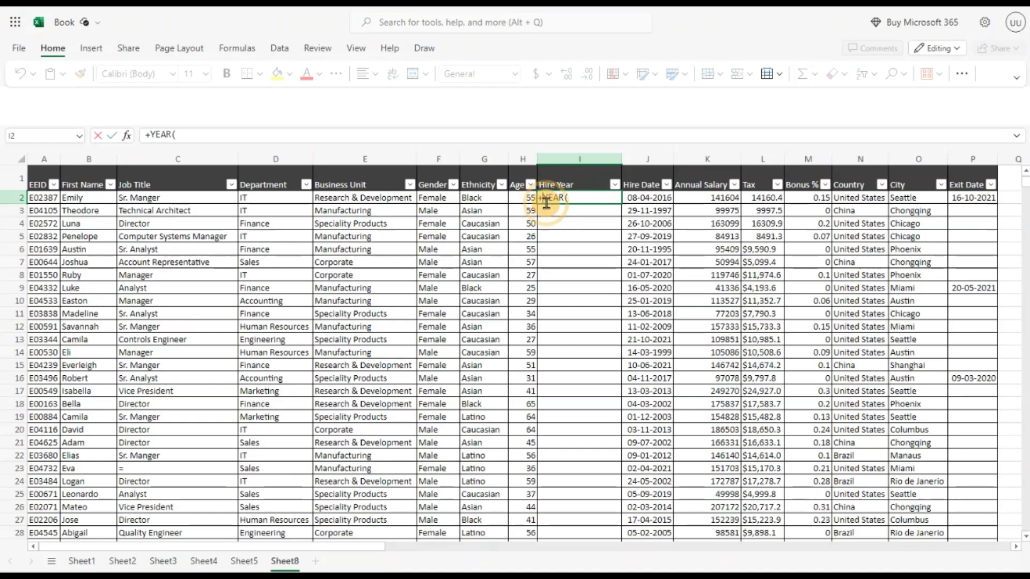
pyautogui.click(546, 202)
pyautogui.press('BackSpace')
pyautogui.write('=')
pyautogui.click(635, 200)
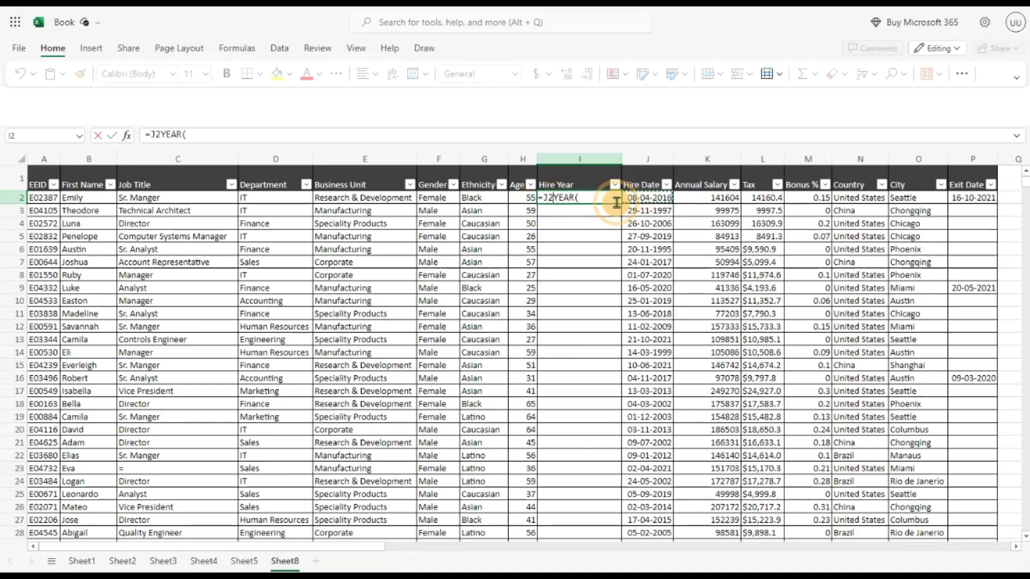
pyautogui.click(548, 199)
pyautogui.press('BackSpace')
pyautogui.press('BackSpace')
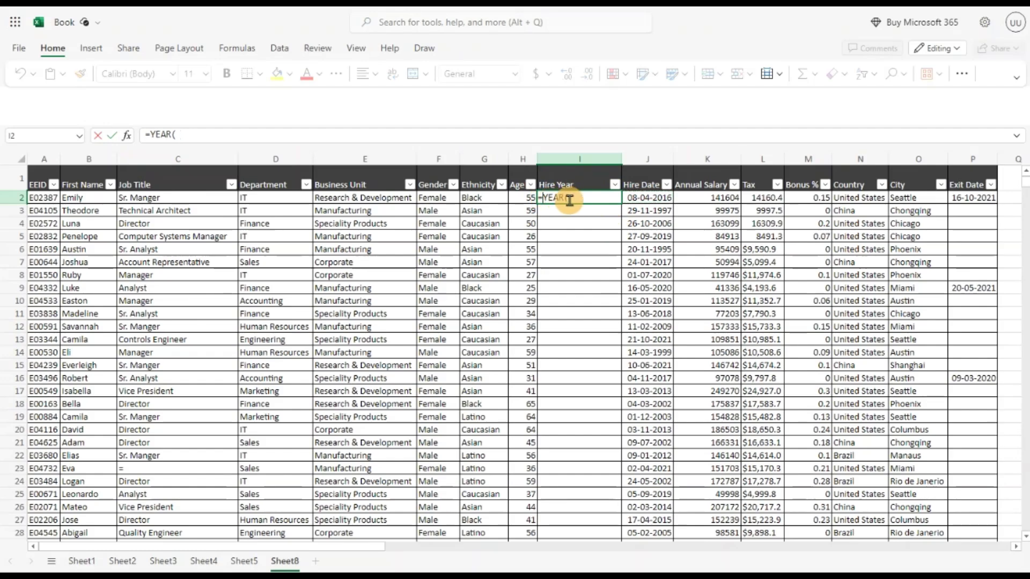
pyautogui.click(633, 200)
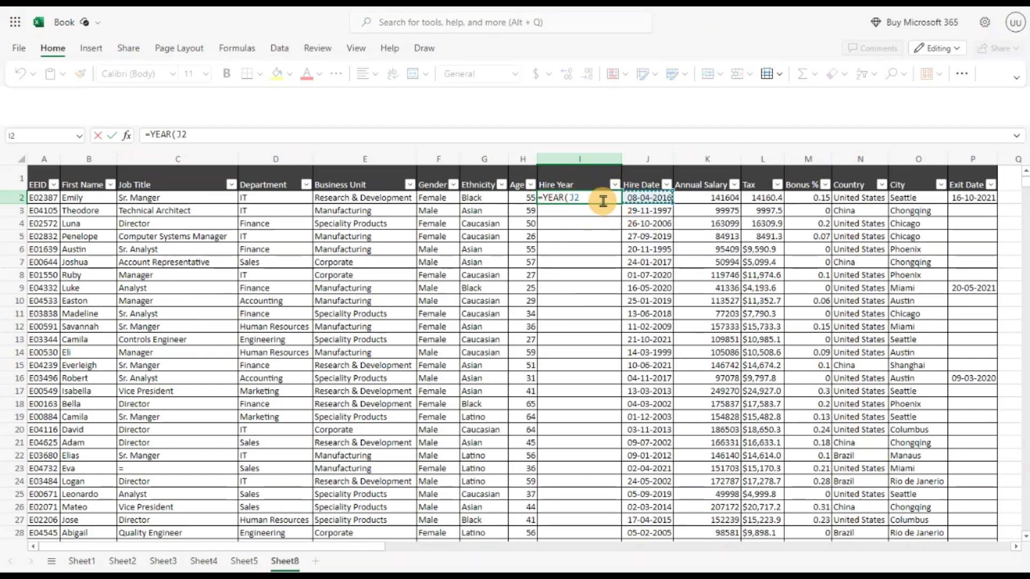
pyautogui.press('Return')
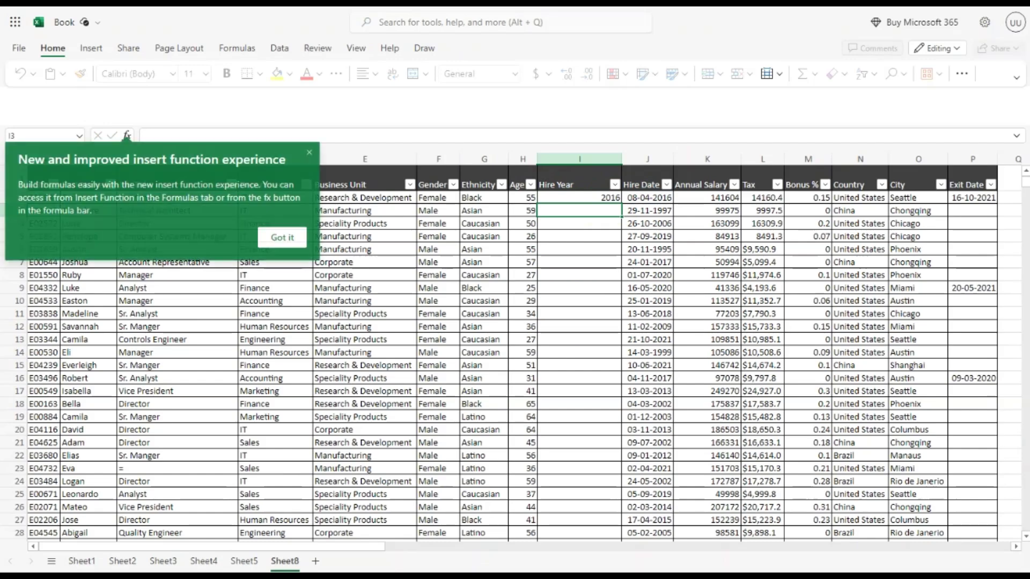
pyautogui.click(309, 159)
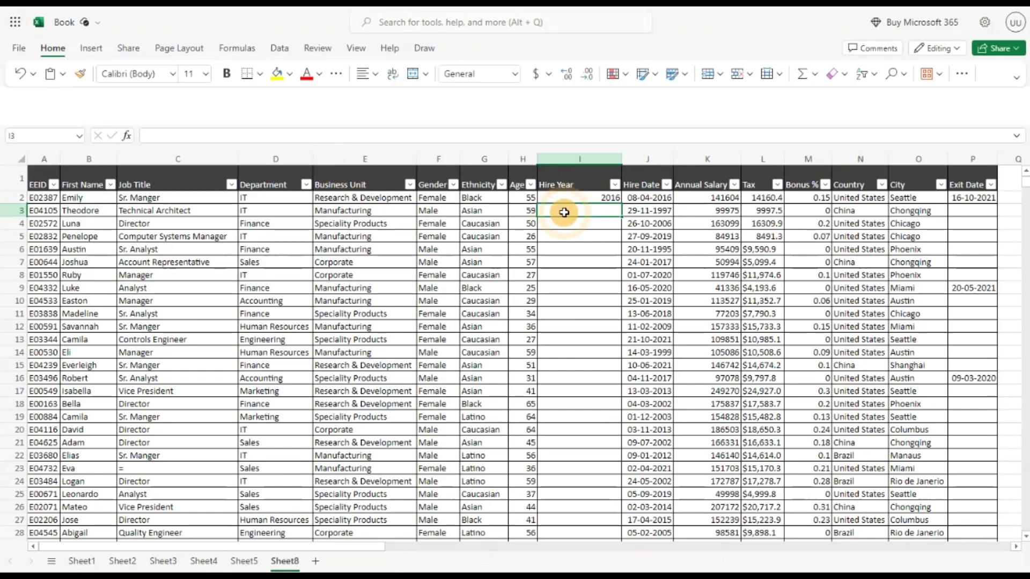
pyautogui.click(590, 201)
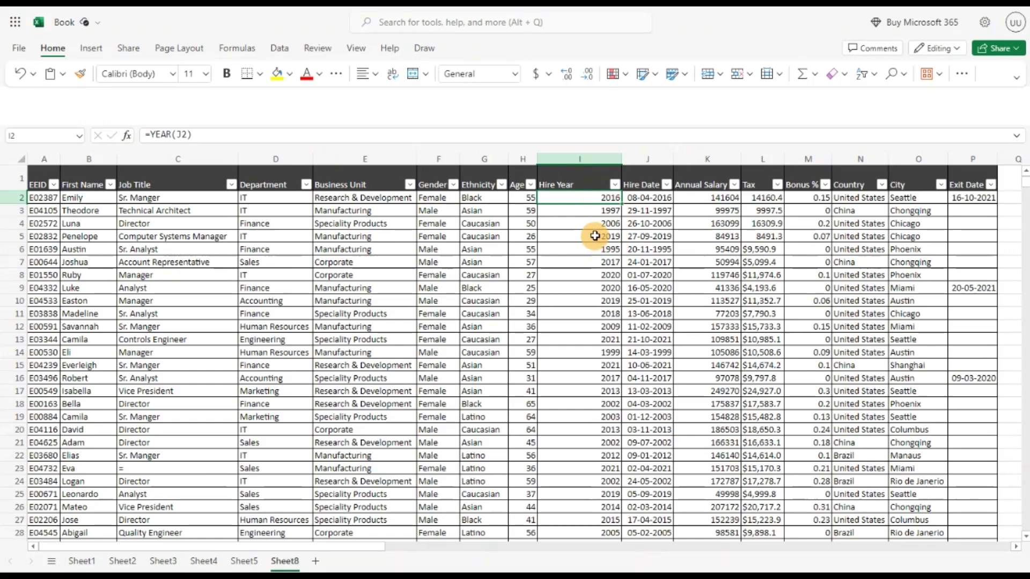
# - Insert a widened blank column left of Hire Year headed 'Hire Quarter'
pyautogui.click(601, 157)
pyautogui.rightClick(601, 157)
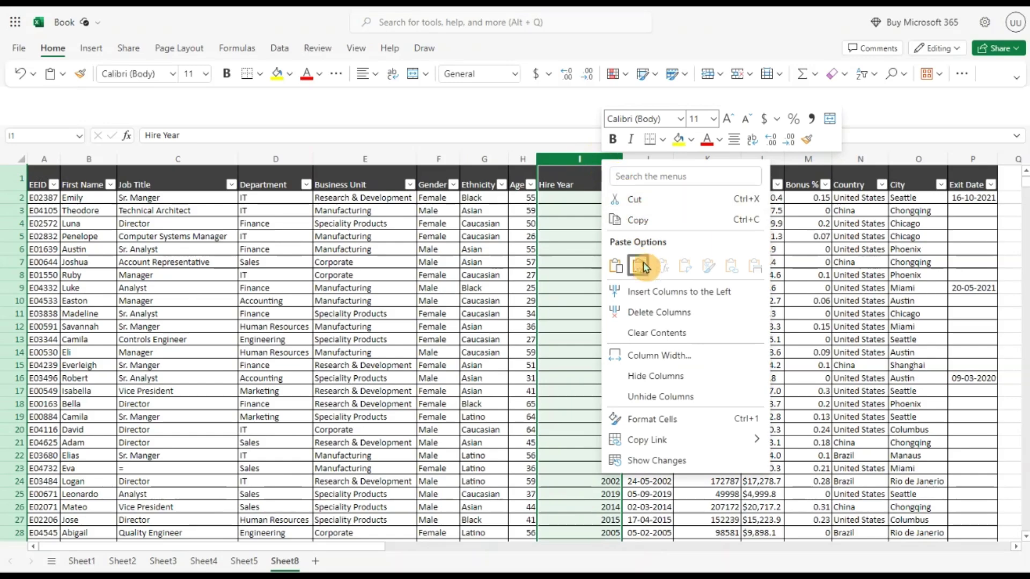
pyautogui.click(645, 296)
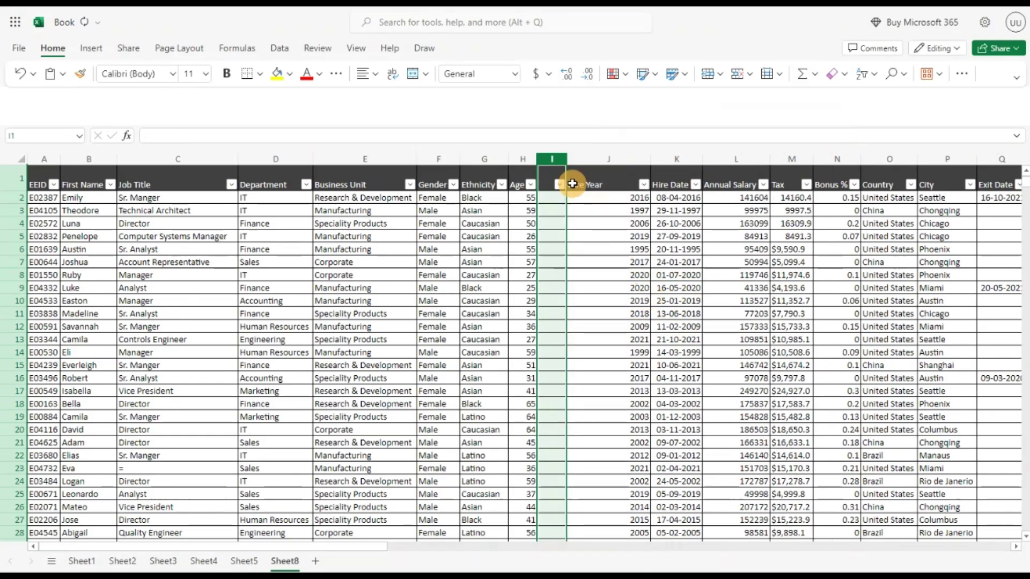
pyautogui.moveTo(567, 163); pyautogui.dragTo(621, 161)
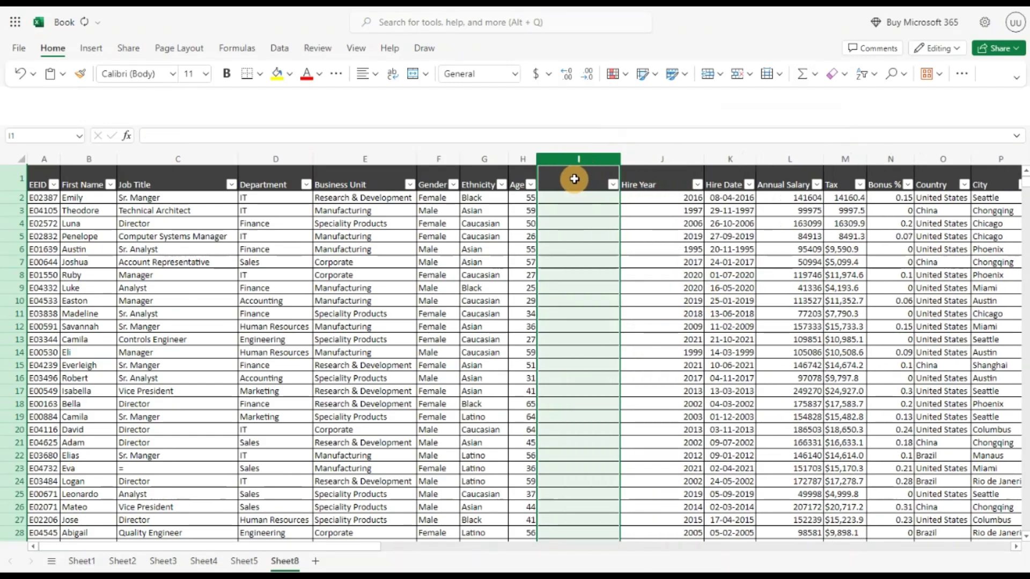
pyautogui.click(574, 179)
pyautogui.click(574, 179)
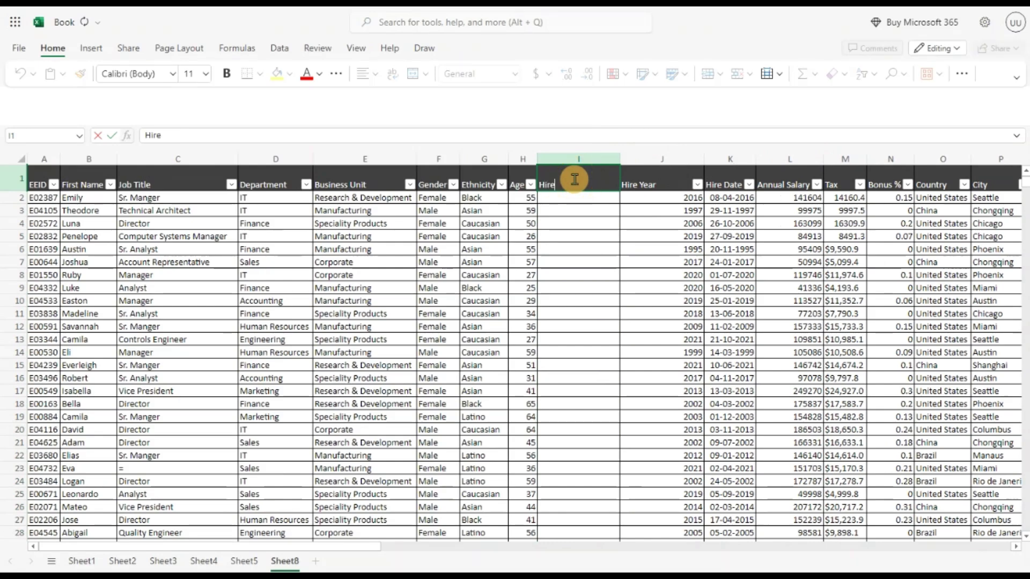
pyautogui.write('Hire Quarter')
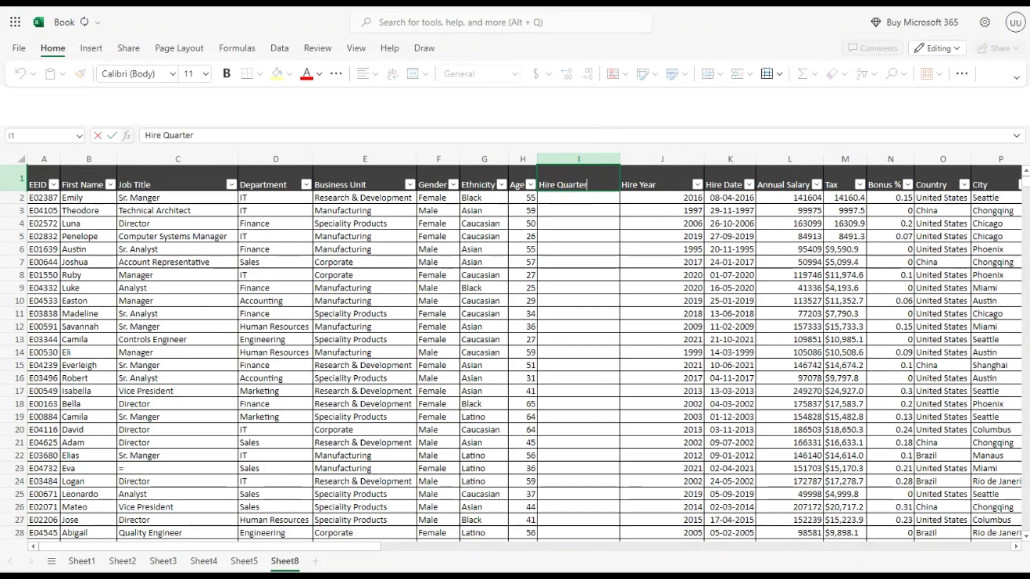
pyautogui.press('Return')
# - Start the I2 formula as =MONTH(K2)/3
pyautogui.doubleClick(580, 200)
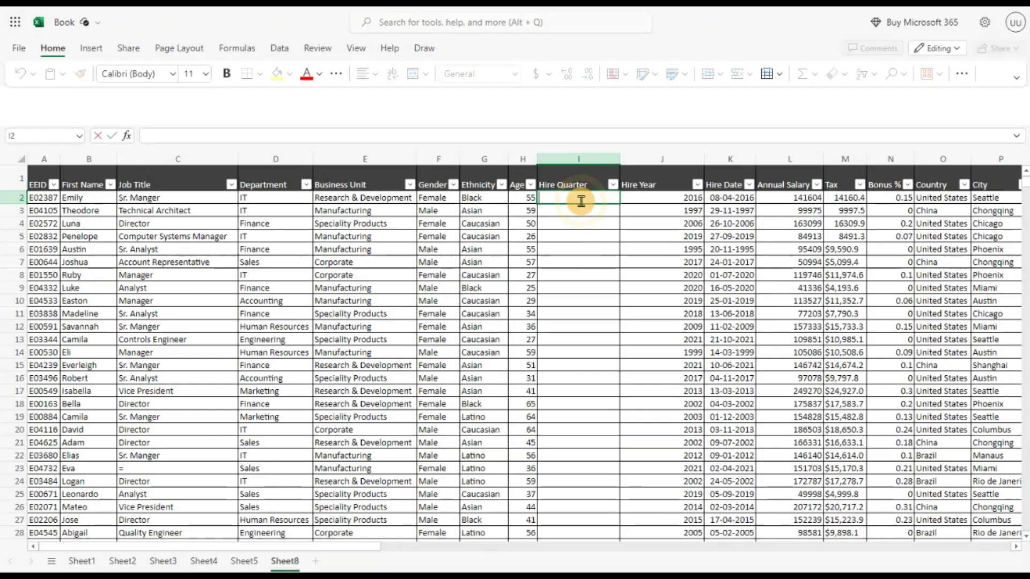
pyautogui.write('=Mo')
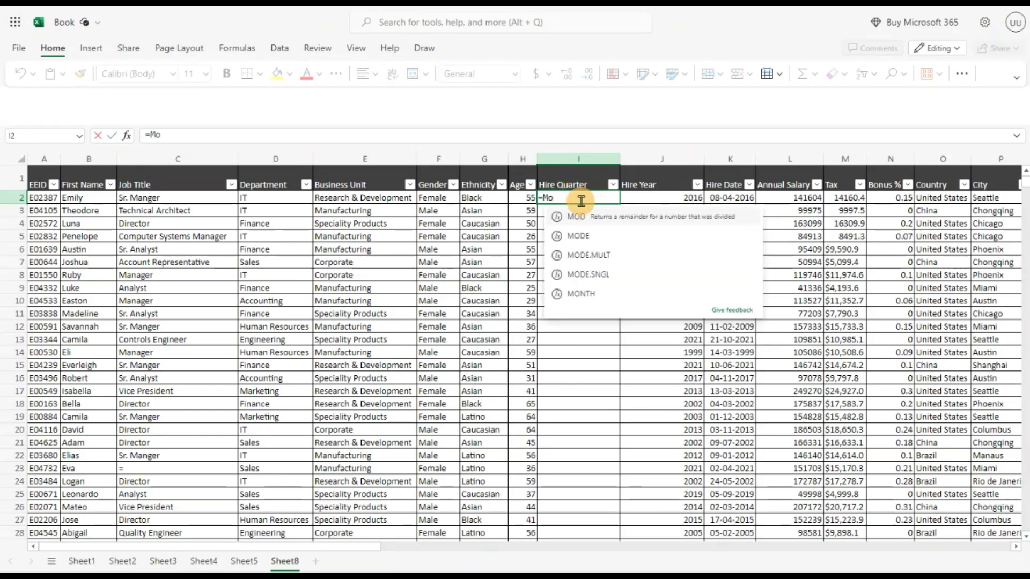
pyautogui.click(580, 294)
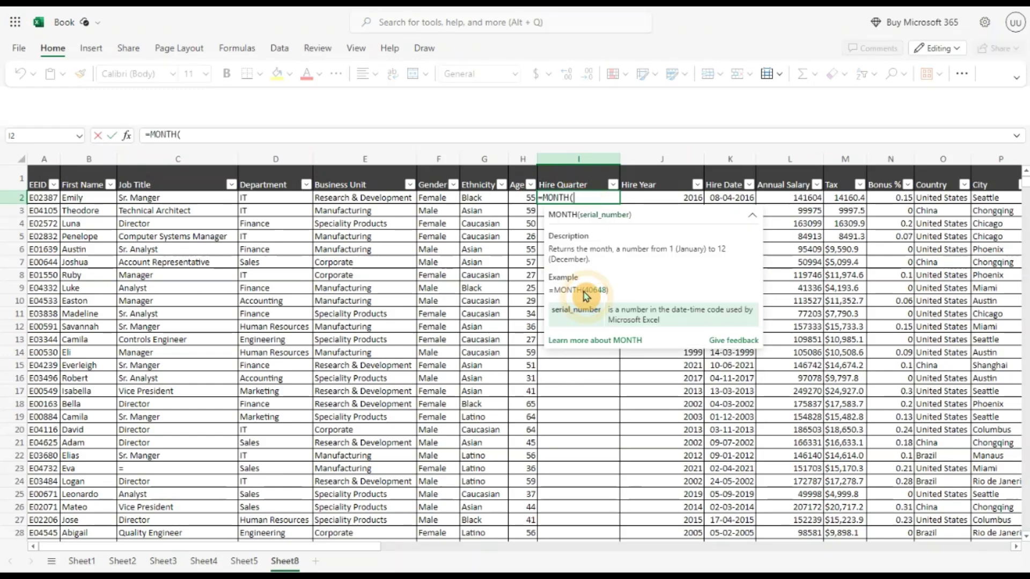
pyautogui.click(717, 198)
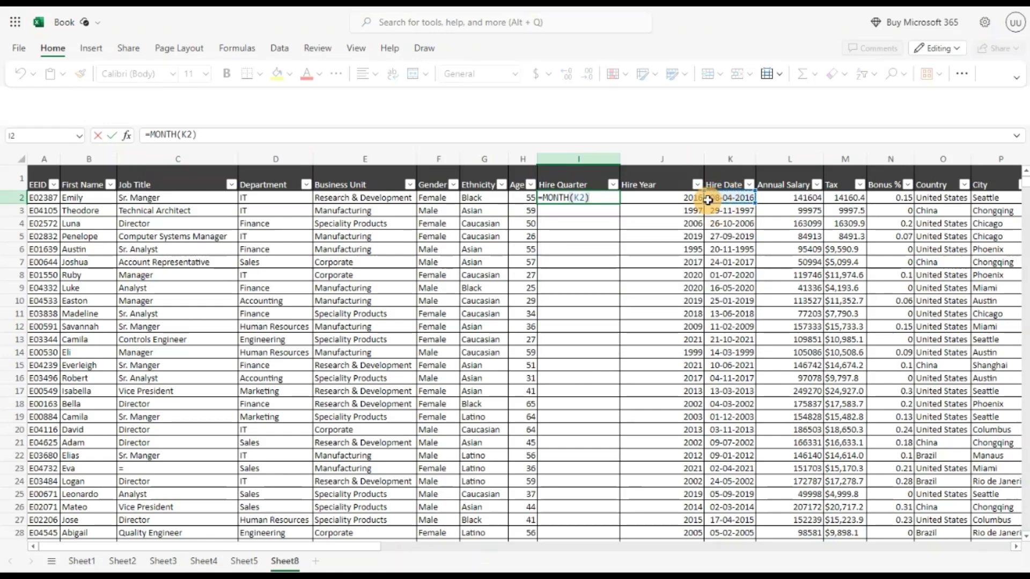
pyautogui.write('/')
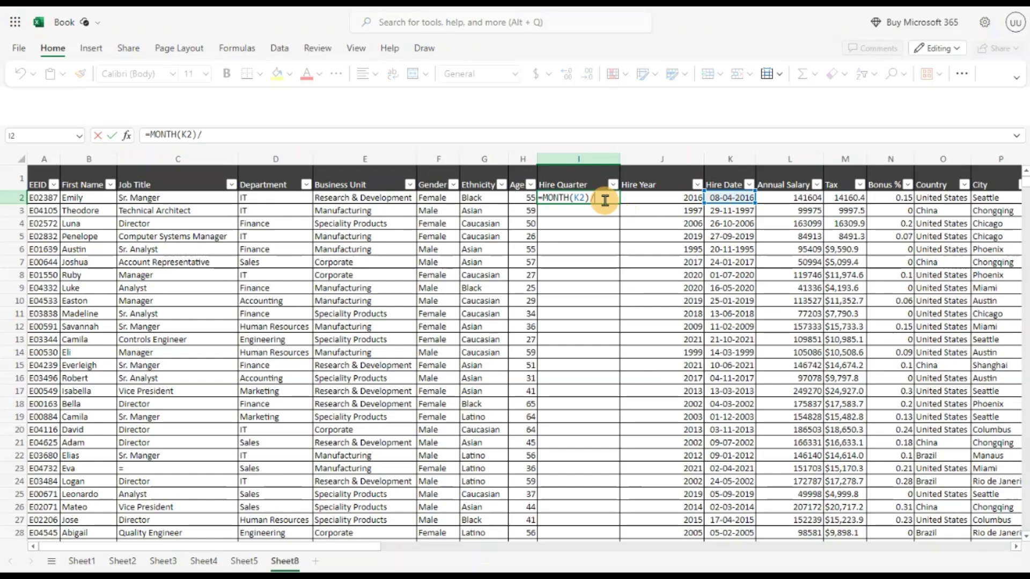
pyautogui.write('3')
# - Wrap it as =ROUNDUP(MONTH(K2)/3,0) to get the quarter number
pyautogui.click(542, 197)
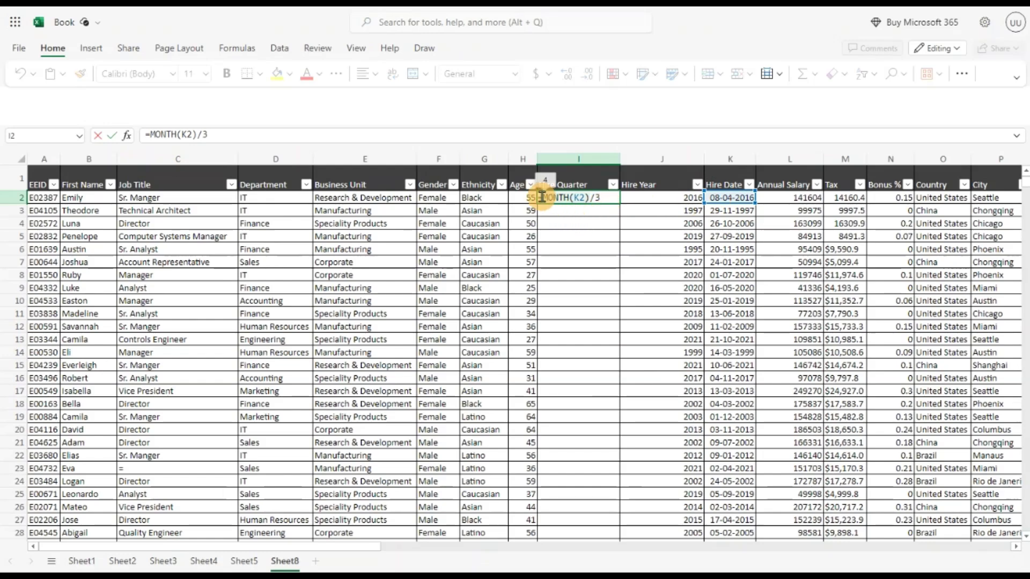
pyautogui.click(152, 134)
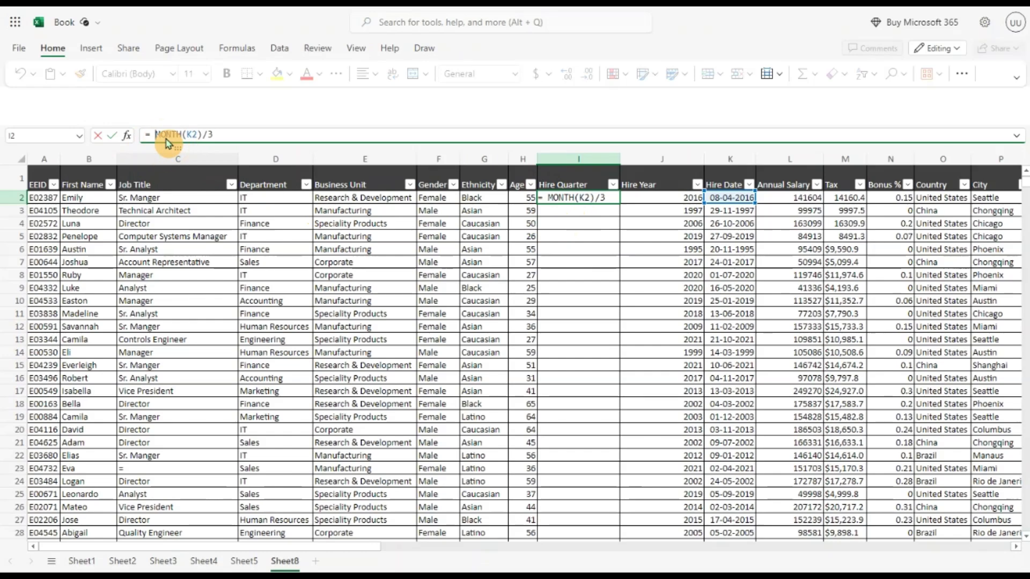
pyautogui.write('Roun')
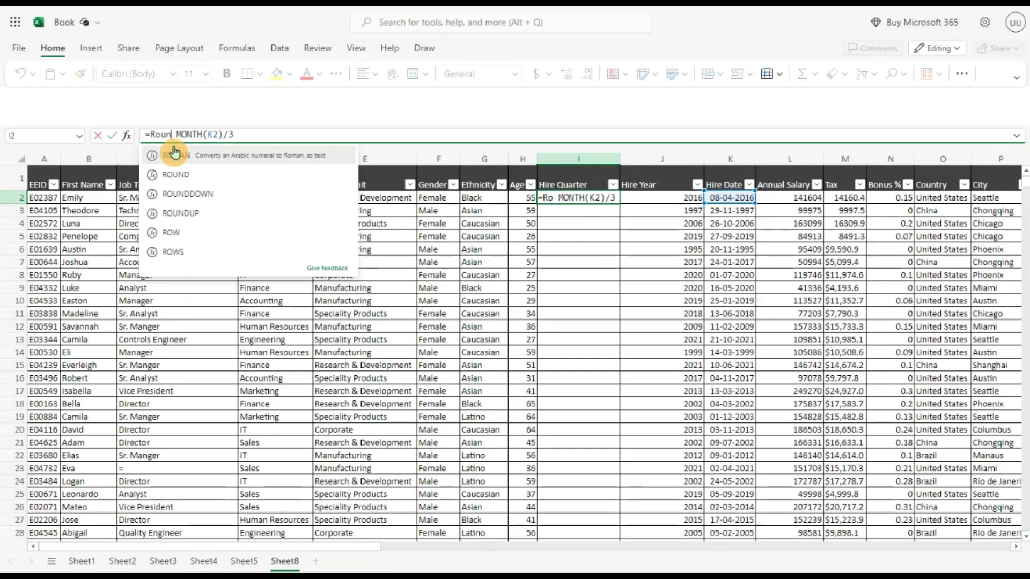
pyautogui.write('d')
pyautogui.click(188, 203)
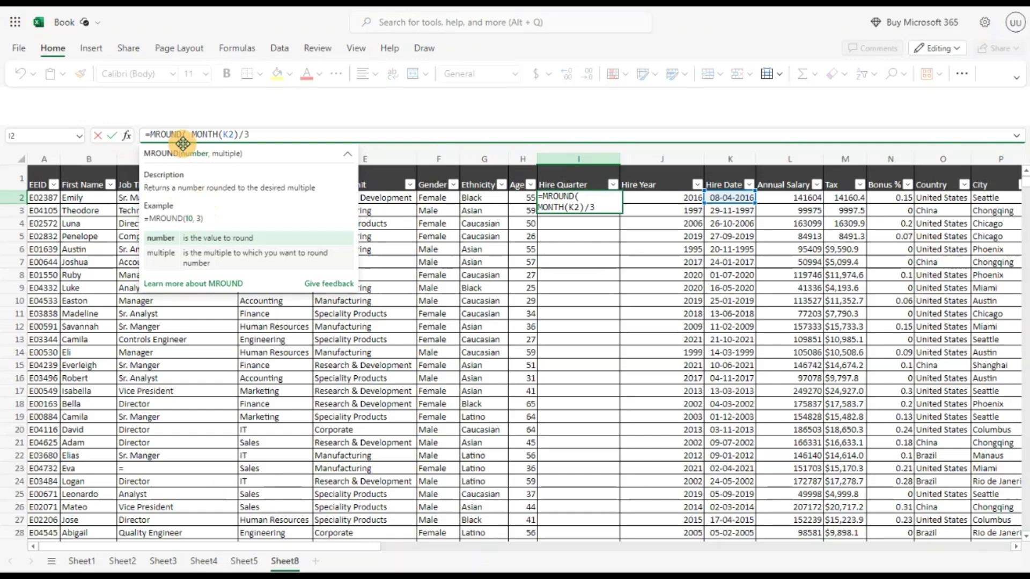
pyautogui.moveTo(151, 135); pyautogui.dragTo(186, 135)
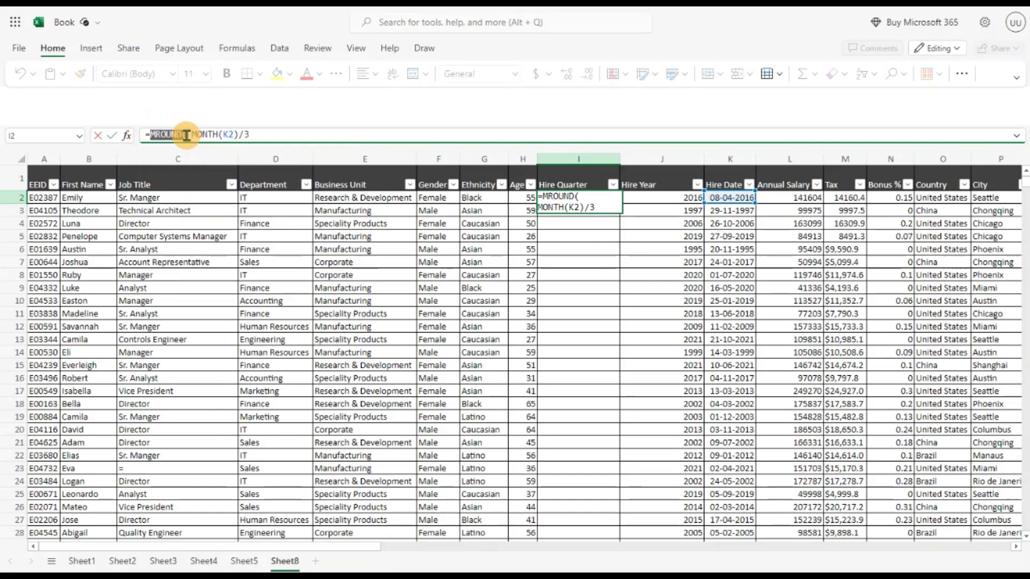
pyautogui.press('BackSpace')
pyautogui.write('Roun')
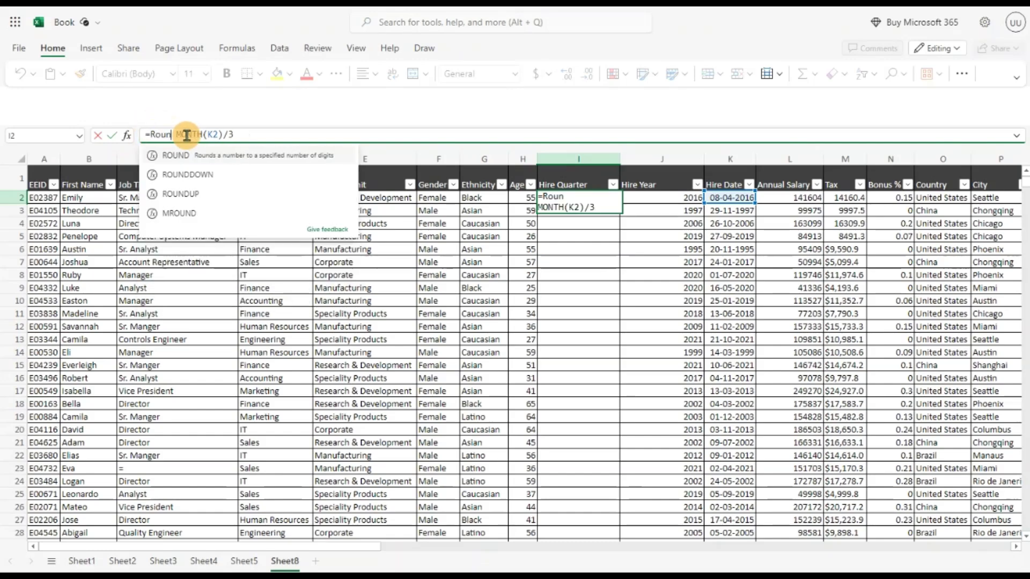
pyautogui.click(201, 195)
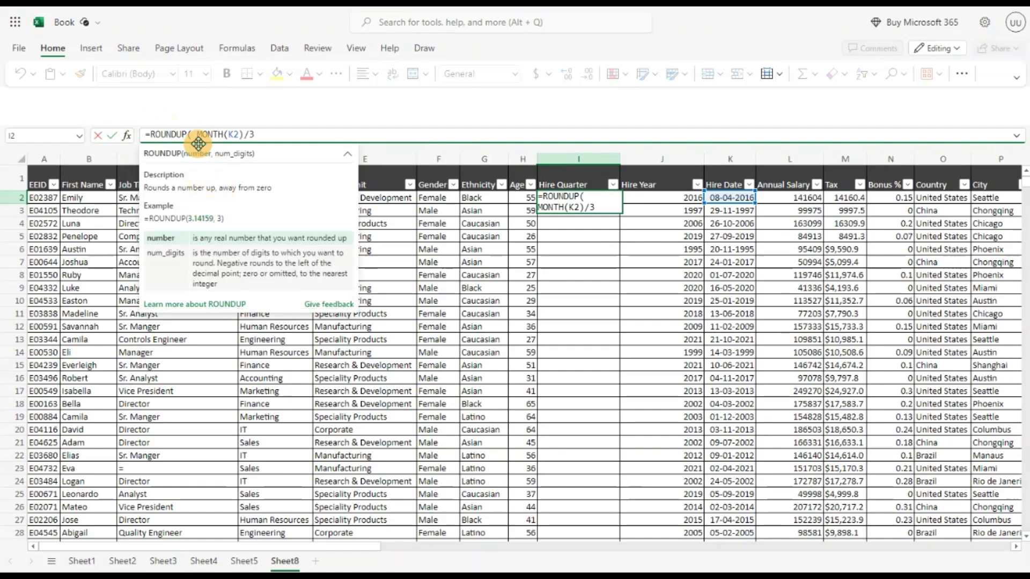
pyautogui.press('Delete')
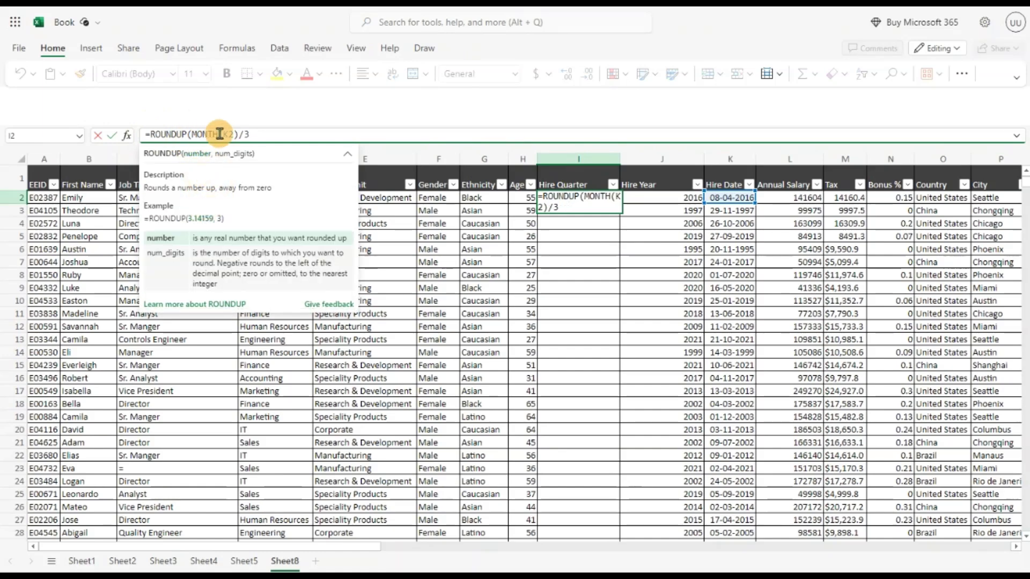
pyautogui.click(259, 133)
pyautogui.write(',0')
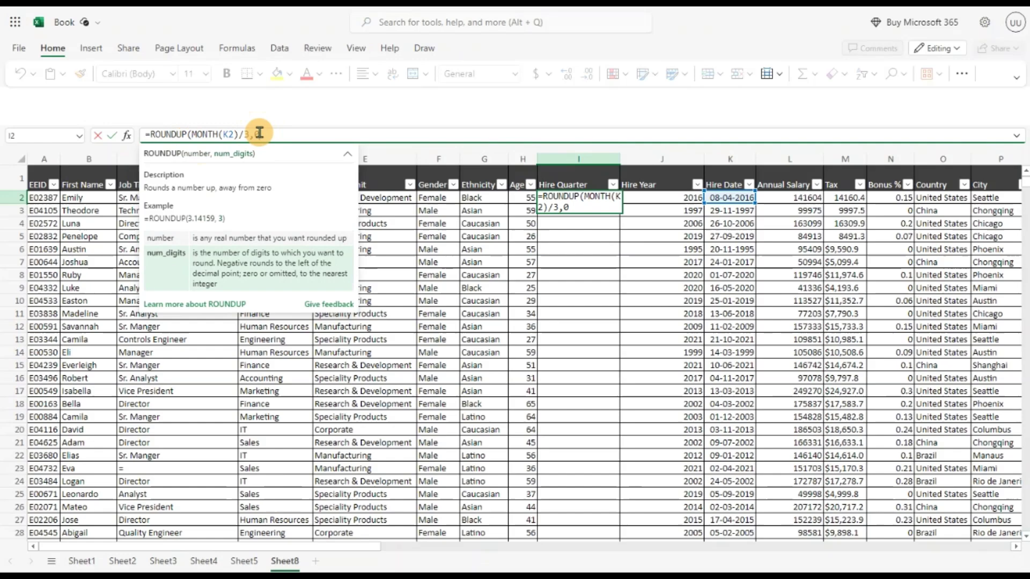
pyautogui.write(')')
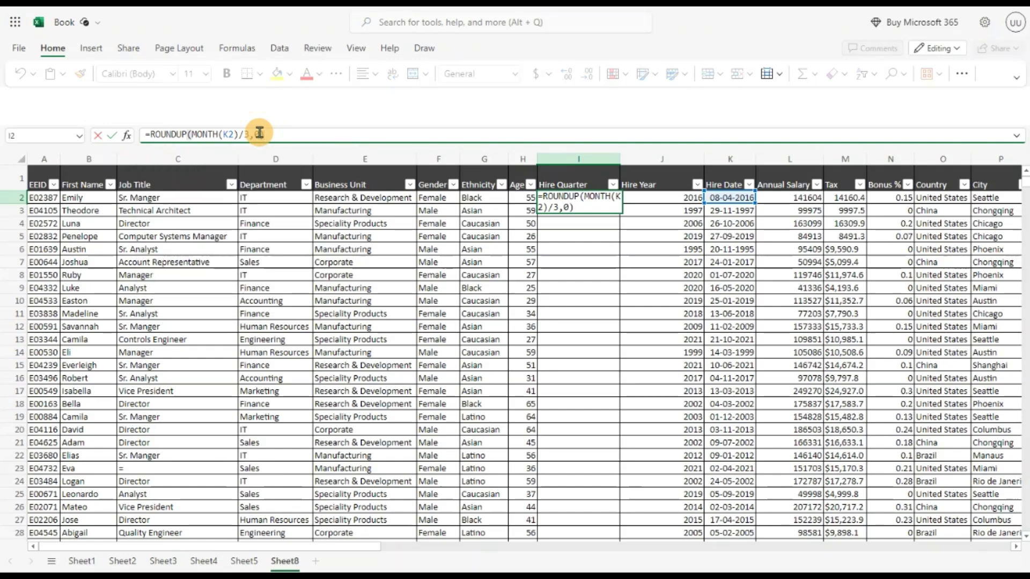
pyautogui.press('Return')
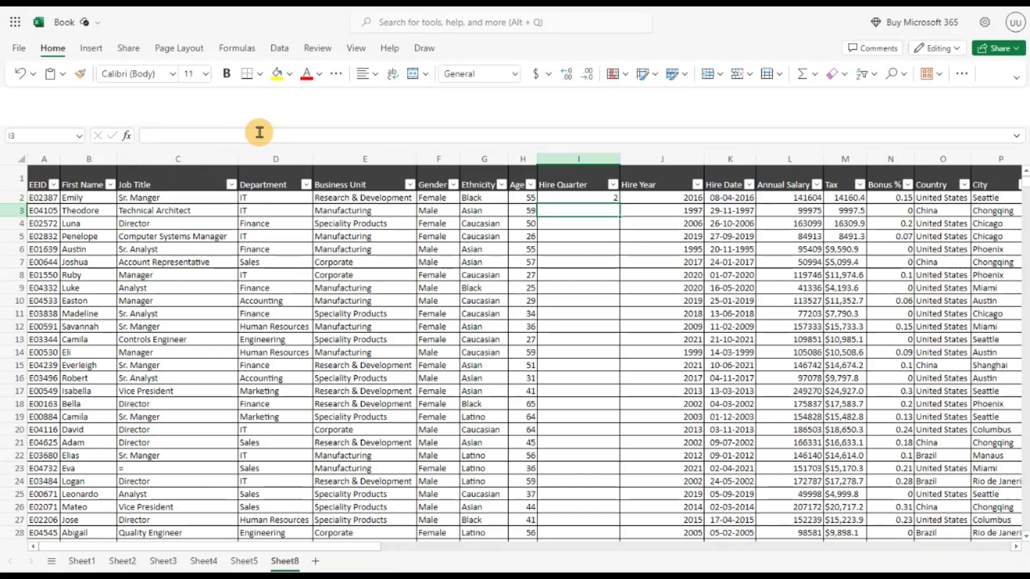
# - Prefix "Q"& to the formula and fill it down the Hire Quarter column
pyautogui.click(558, 199)
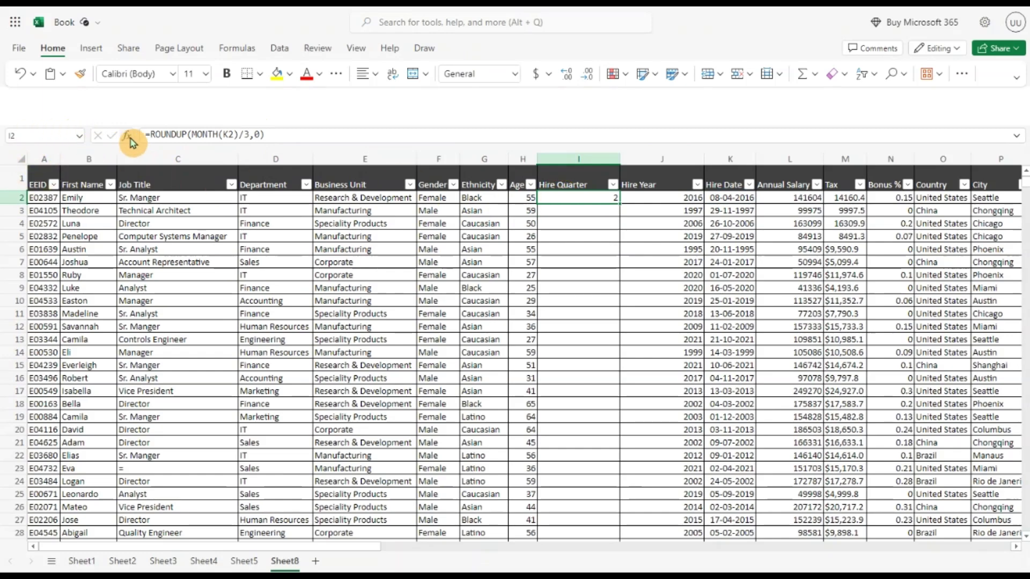
pyautogui.click(148, 134)
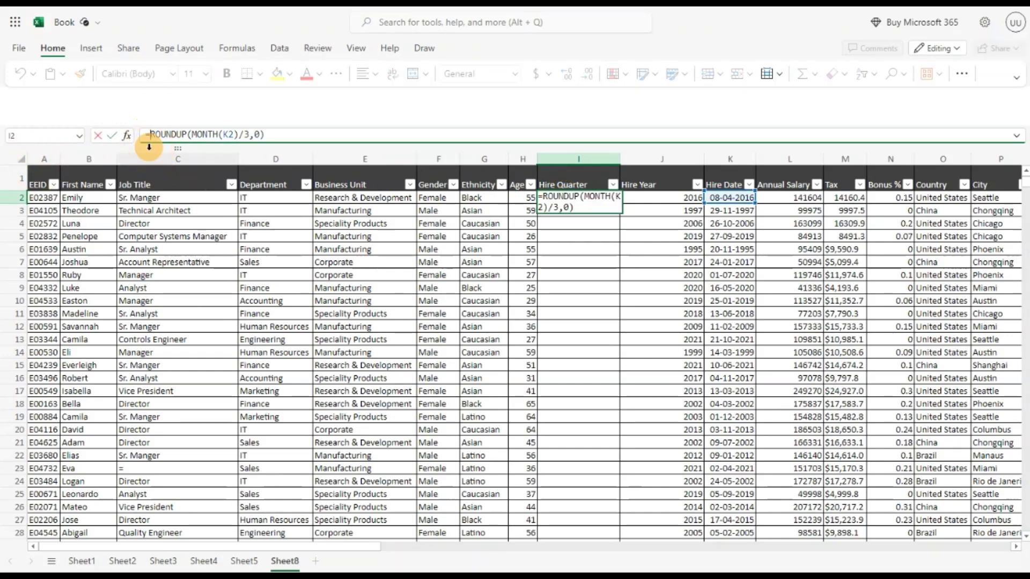
pyautogui.write('"')
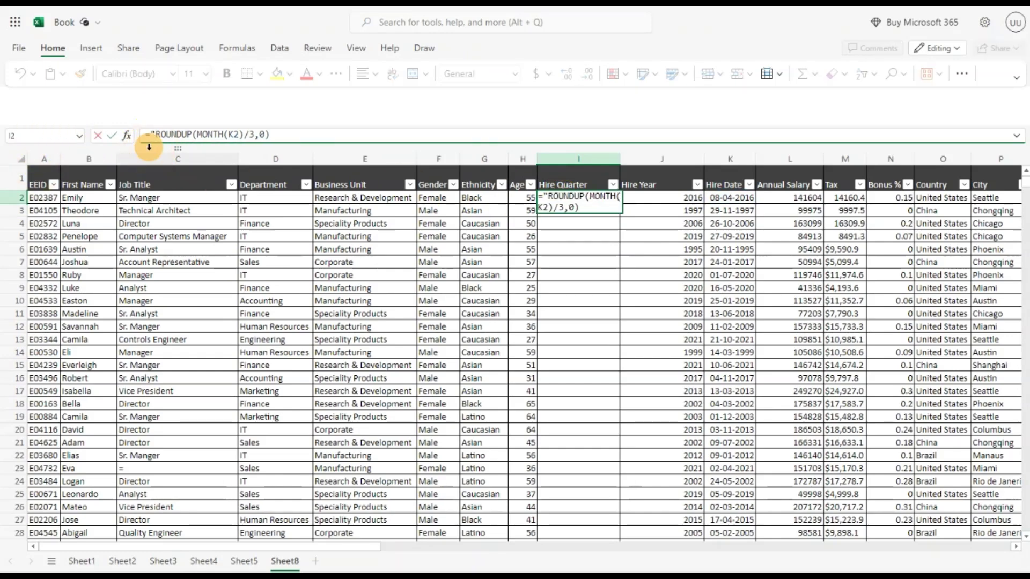
pyautogui.write('Q')
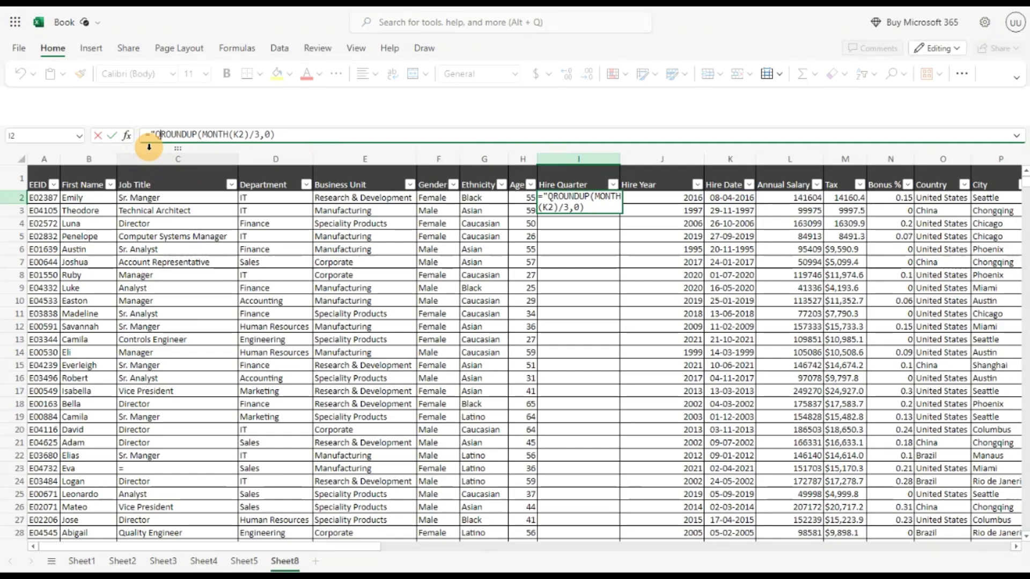
pyautogui.write('"')
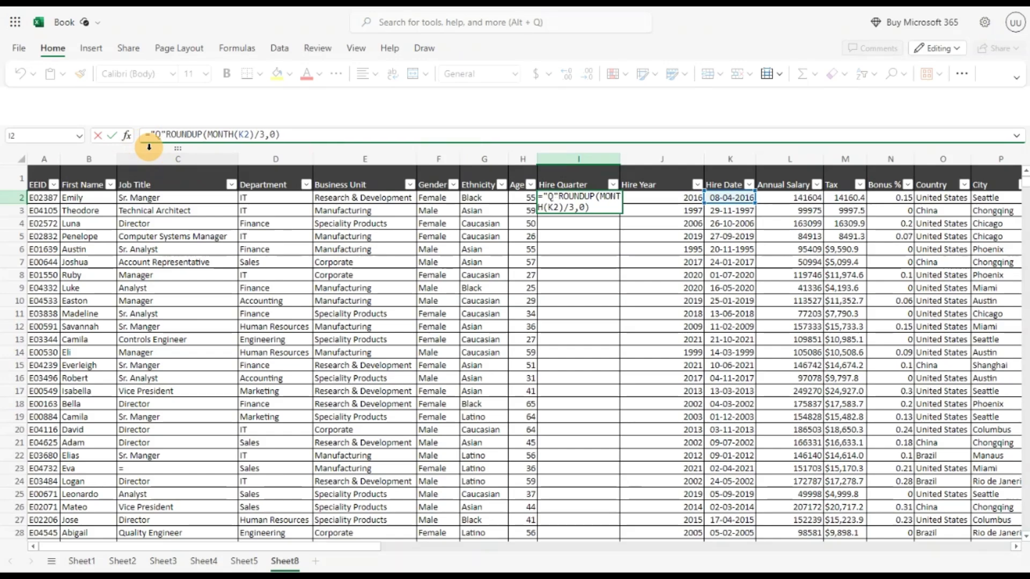
pyautogui.write('&')
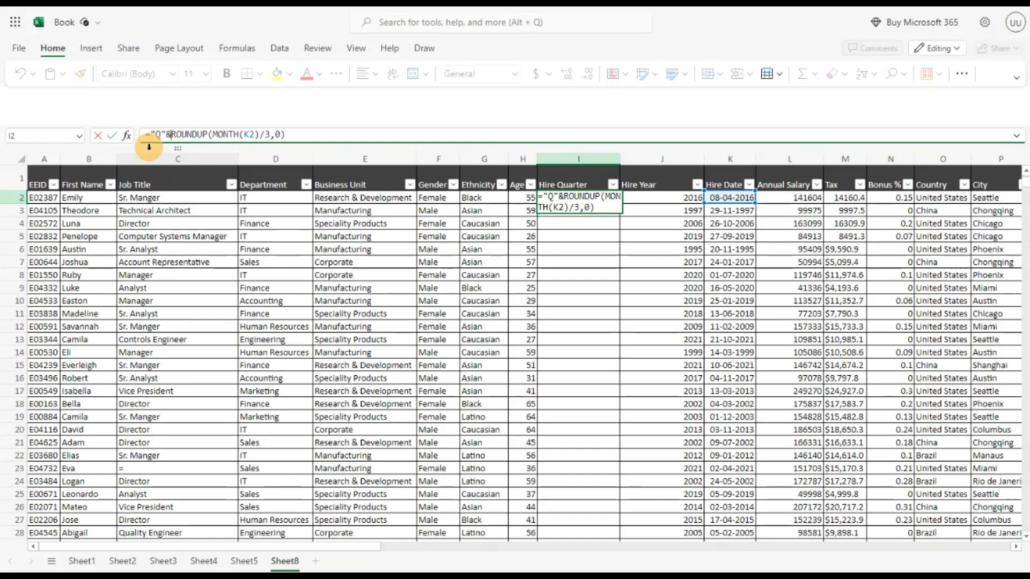
pyautogui.press('Return')
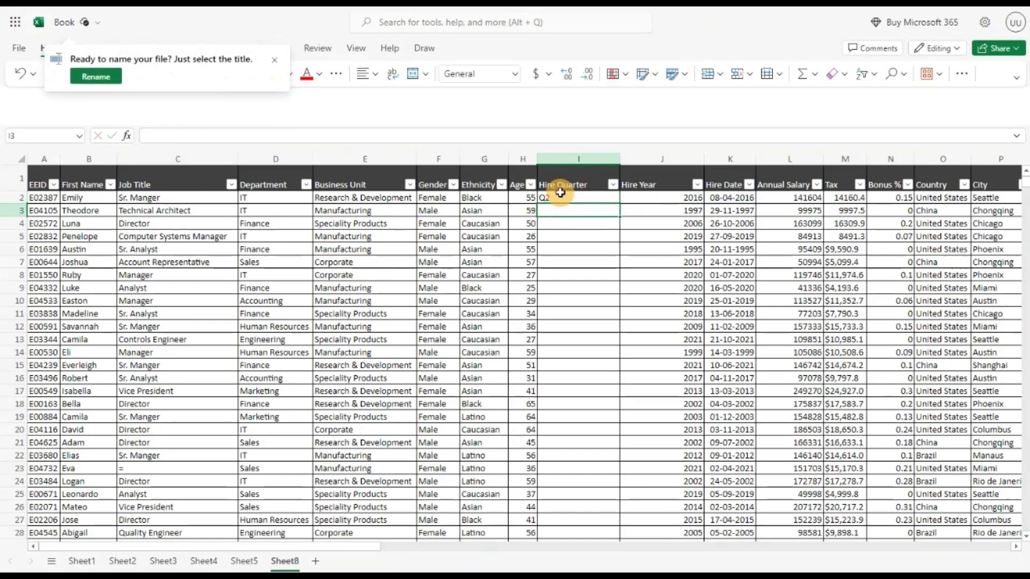
pyautogui.click(608, 200)
pyautogui.doubleClick(619, 203)
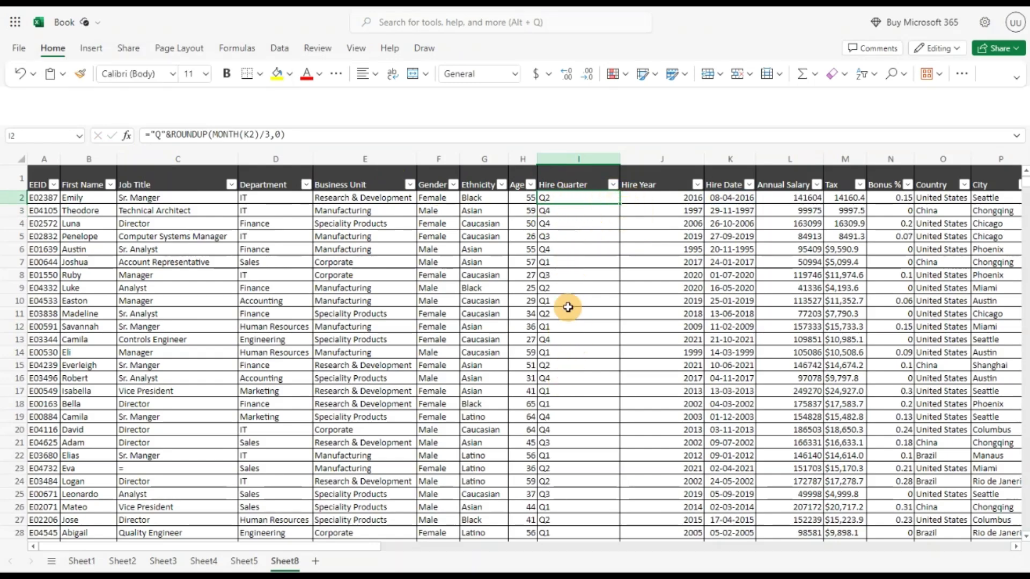
pyautogui.click(583, 161)
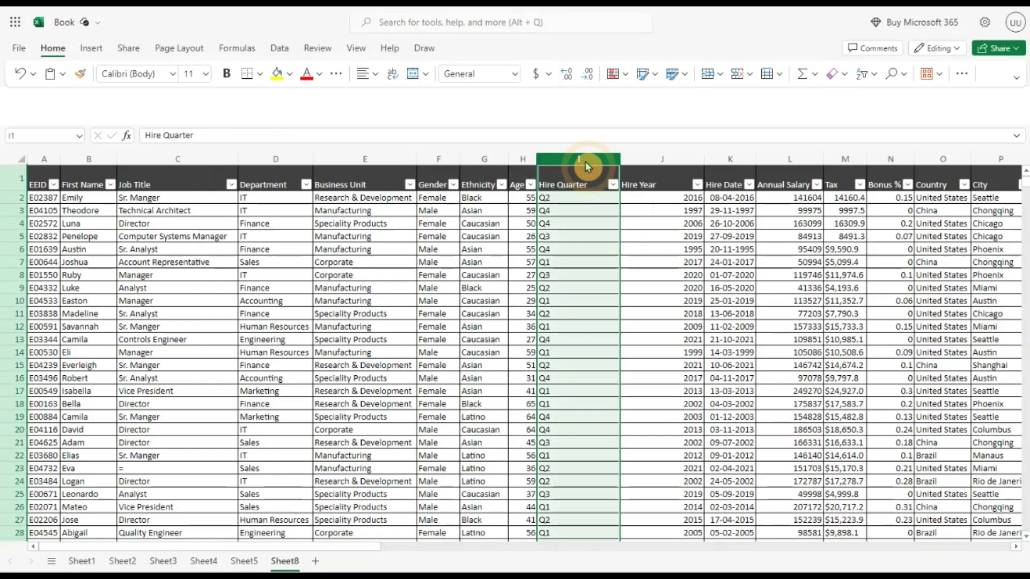
# - Insert a blank column left of Hire Quarter headed 'Hire Month'
pyautogui.rightClick(585, 162)
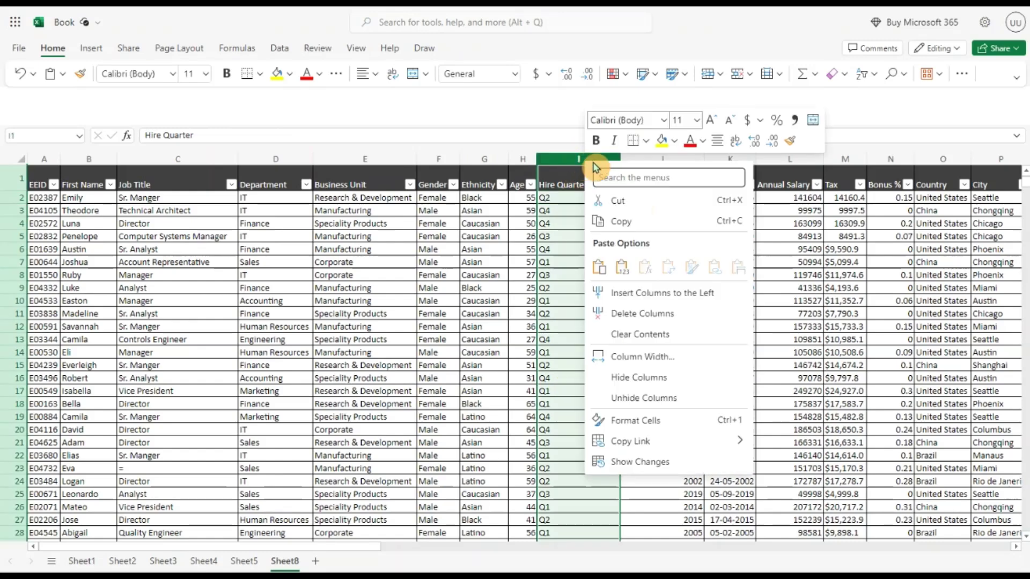
pyautogui.click(617, 292)
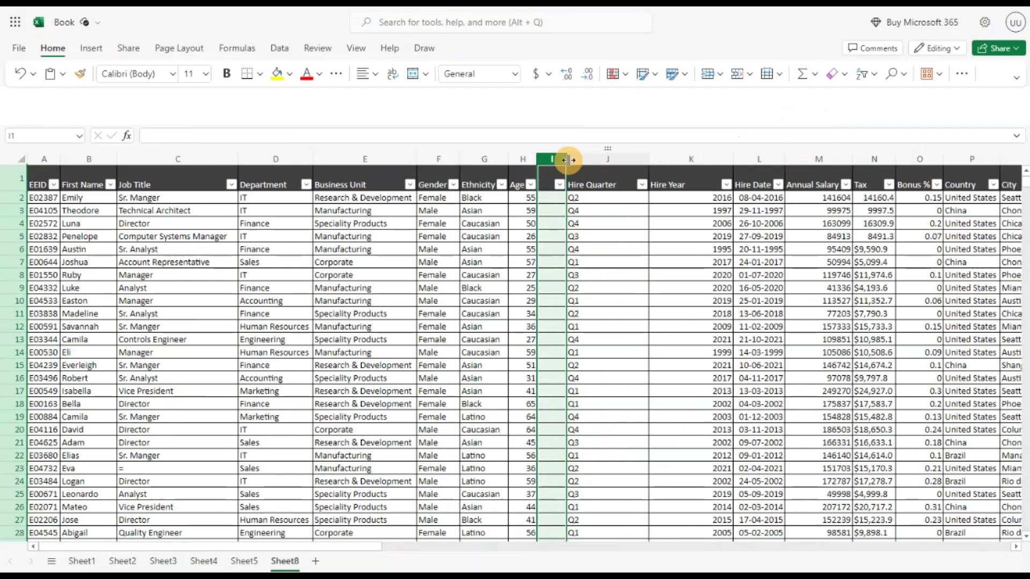
pyautogui.doubleClick(564, 180)
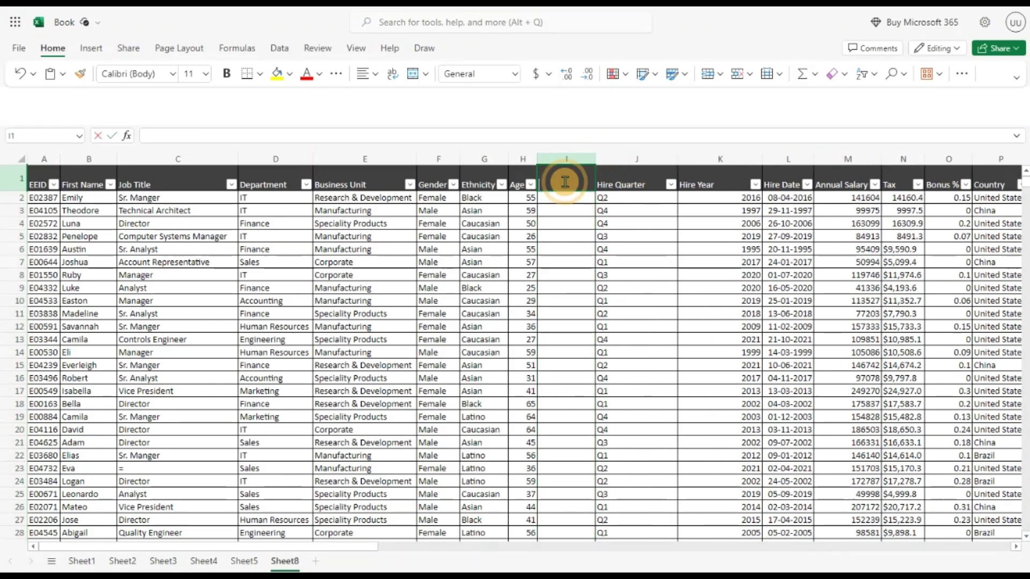
pyautogui.write('Month')
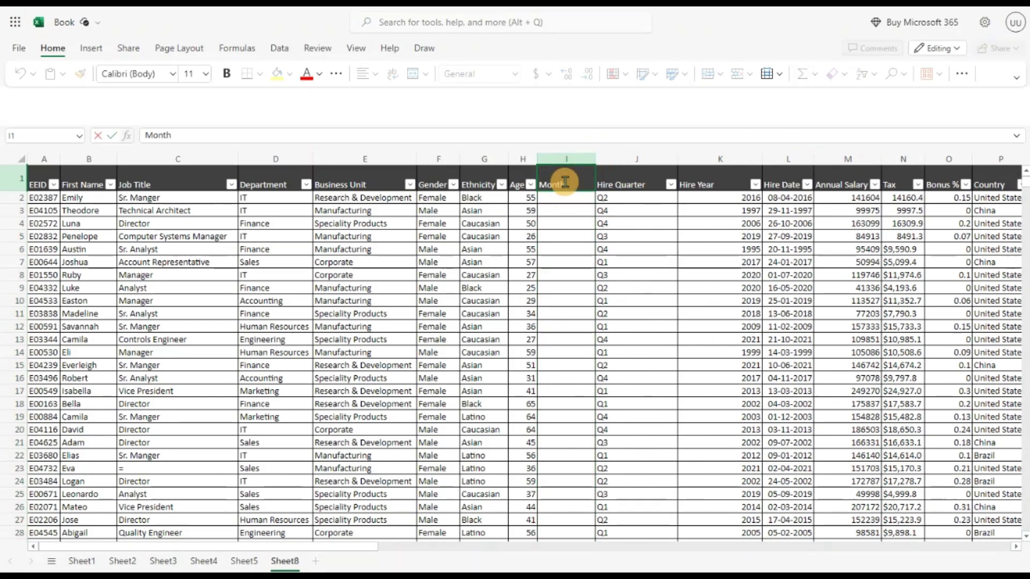
pyautogui.press('BackSpace')
pyautogui.press('BackSpace')
pyautogui.write('H')
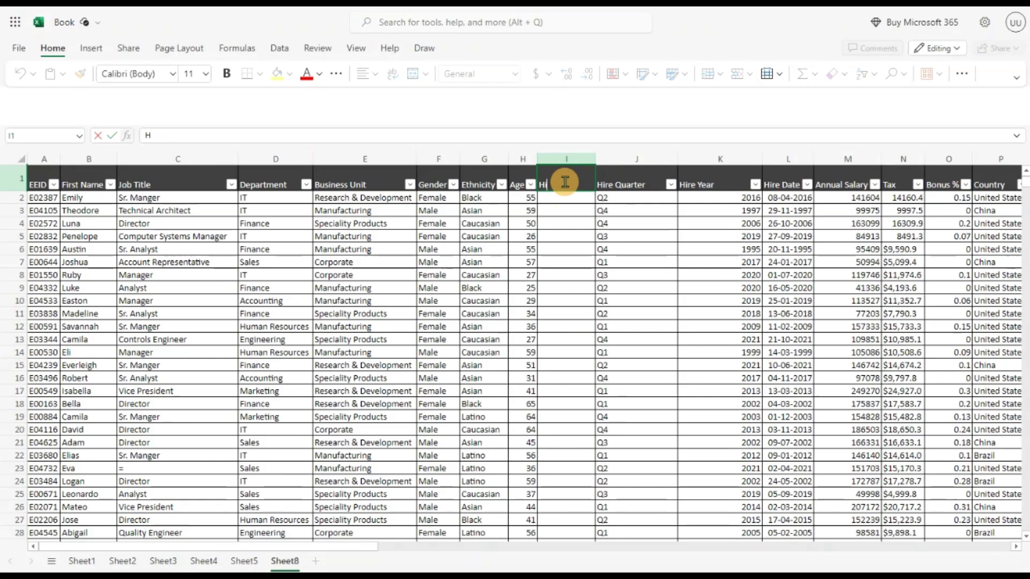
pyautogui.write('ire Month')
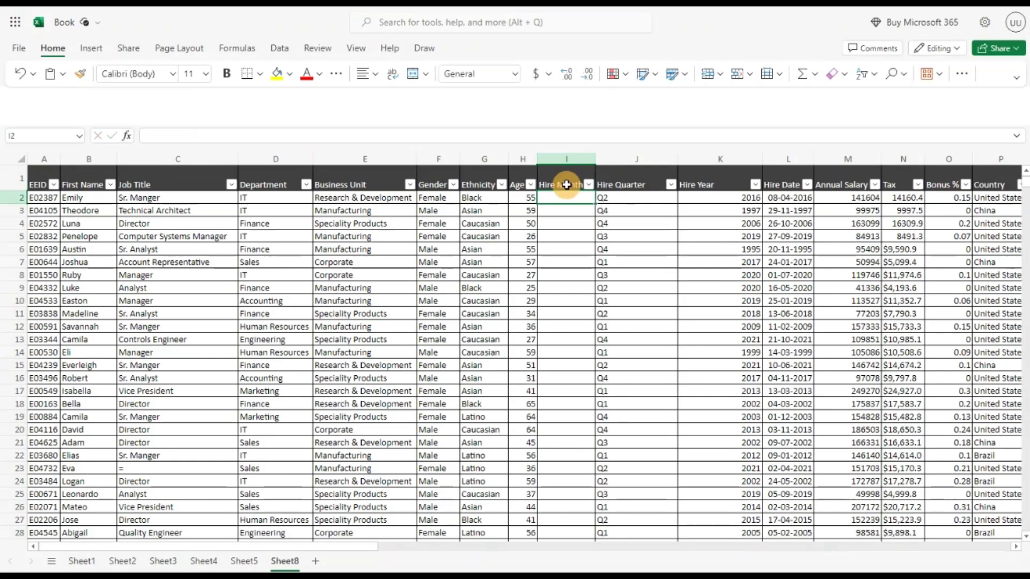
pyautogui.click(569, 196)
# - Enter =MONTH(L2) in I2 to show the hire month number
pyautogui.write('=M')
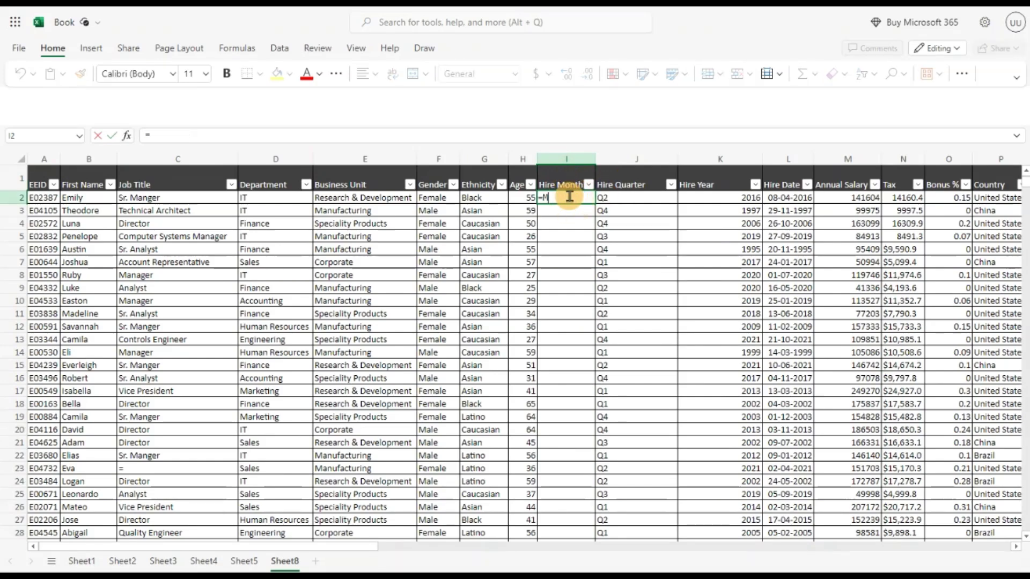
pyautogui.write('on')
pyautogui.press('Tab')
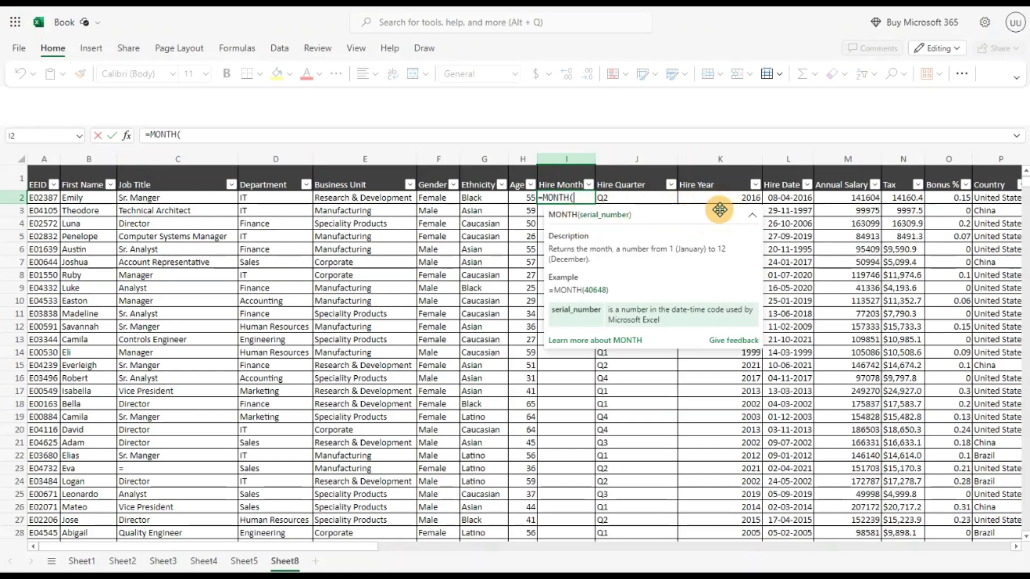
pyautogui.click(780, 199)
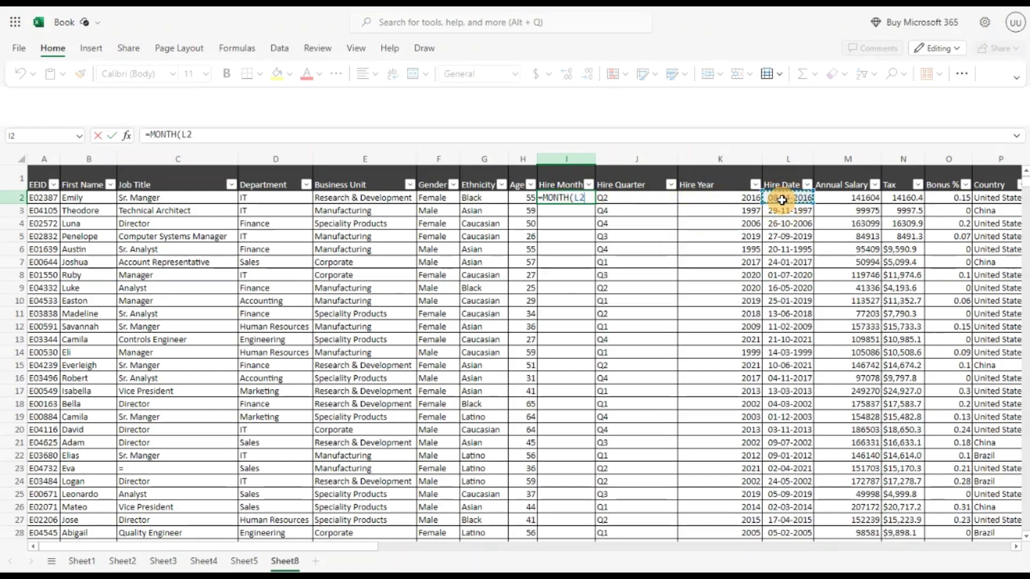
pyautogui.press('Return')
pyautogui.click(588, 199)
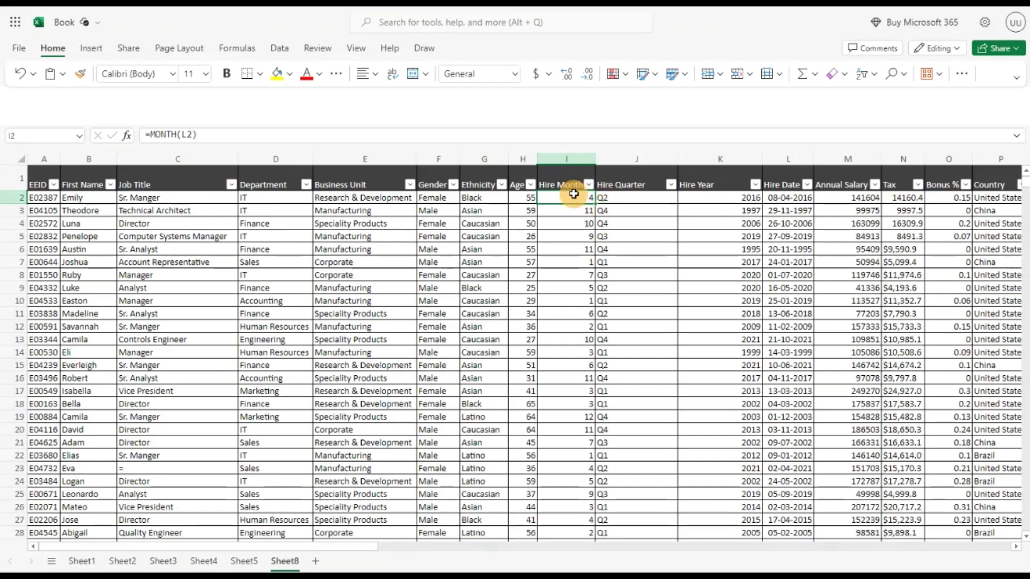
pyautogui.click(572, 158)
# - Insert a widened blank column left of Hire Month headed 'Hire Week'
pyautogui.rightClick(571, 158)
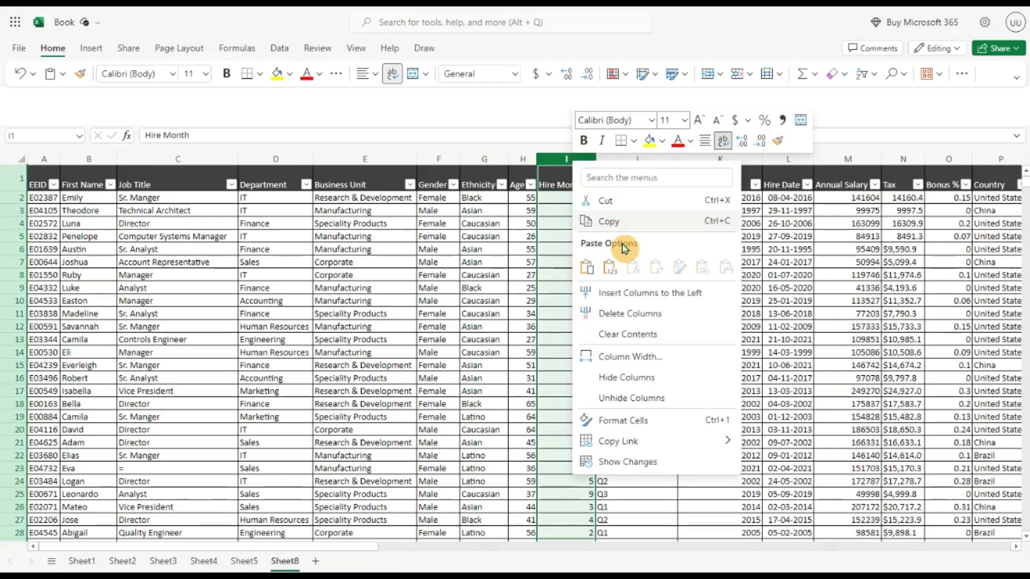
pyautogui.click(622, 296)
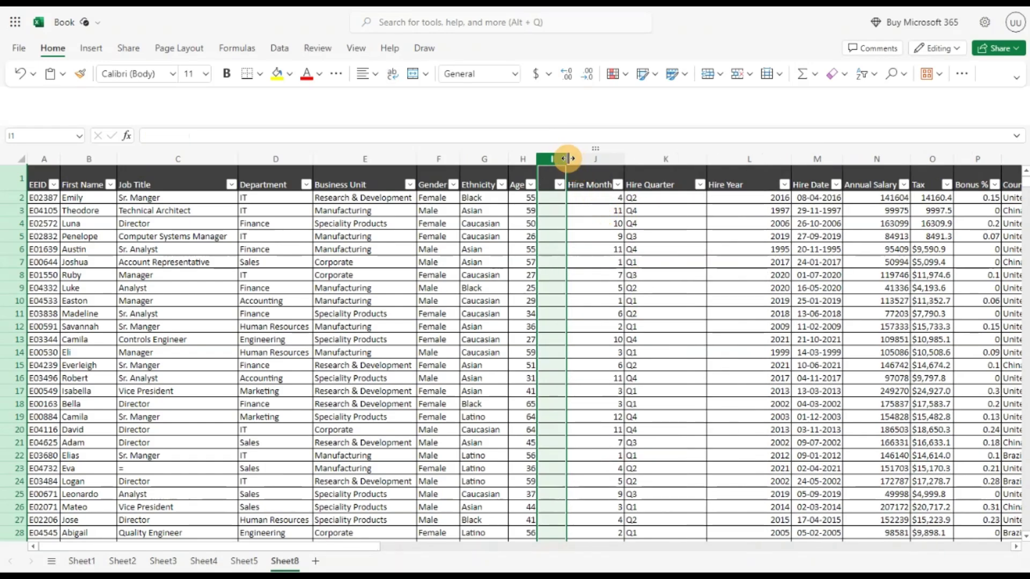
pyautogui.moveTo(567, 158); pyautogui.dragTo(596, 158)
pyautogui.doubleClick(561, 180)
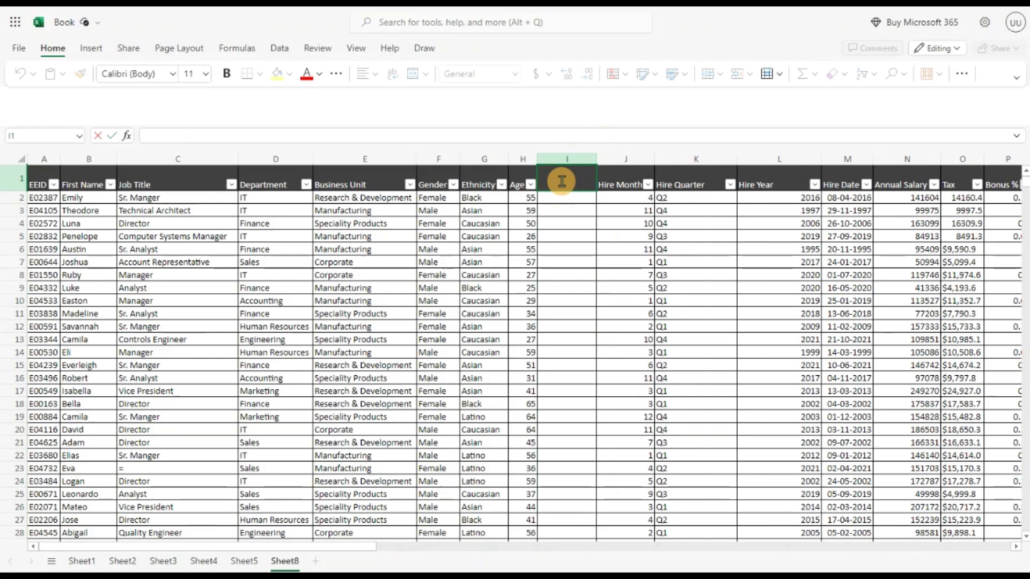
pyautogui.write('Hire Week')
pyautogui.press('Return')
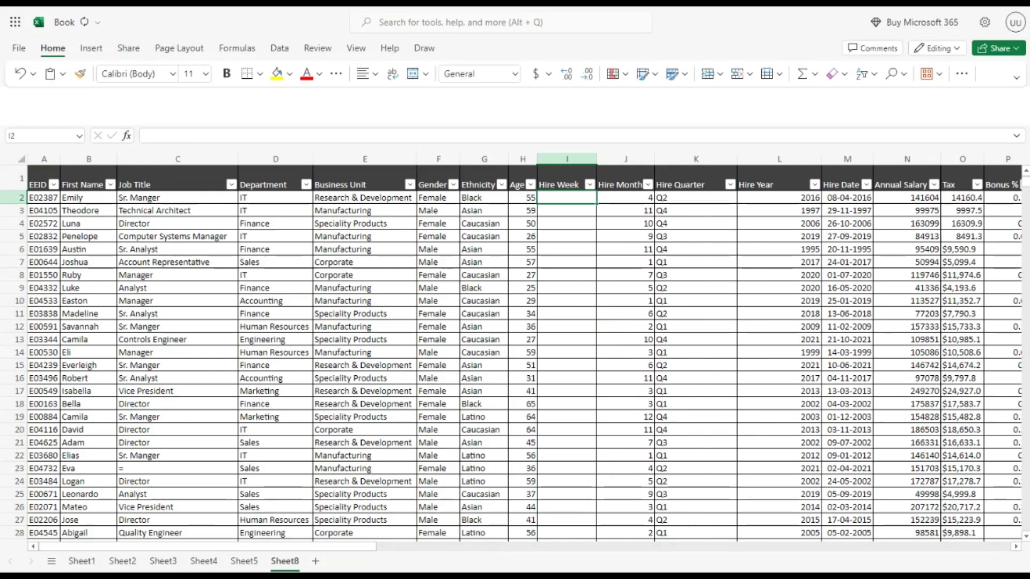
# - Enter =WEEKNUM(L2) in I2
pyautogui.doubleClick(567, 197)
pyautogui.write('+')
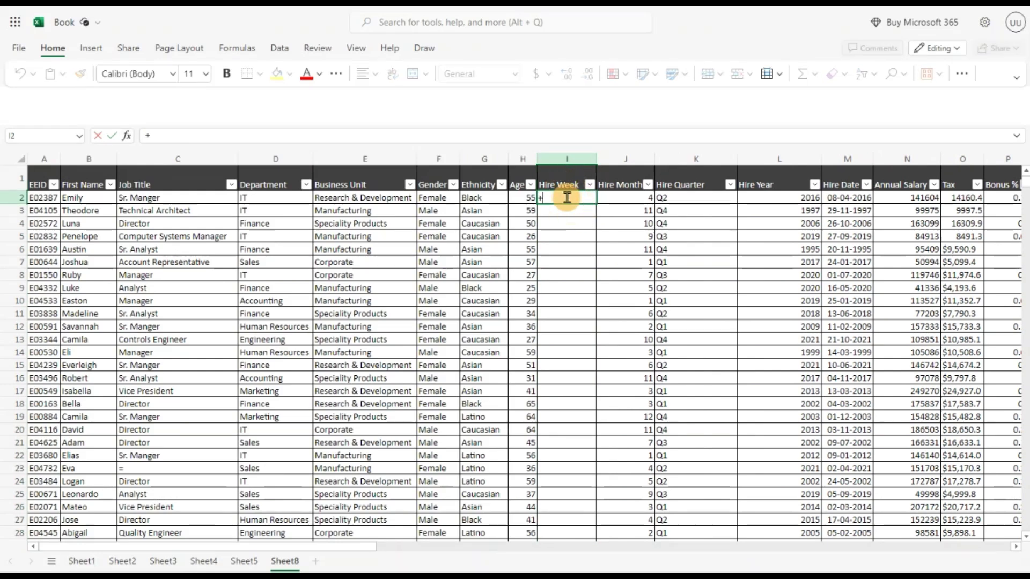
pyautogui.write('we')
pyautogui.click(582, 236)
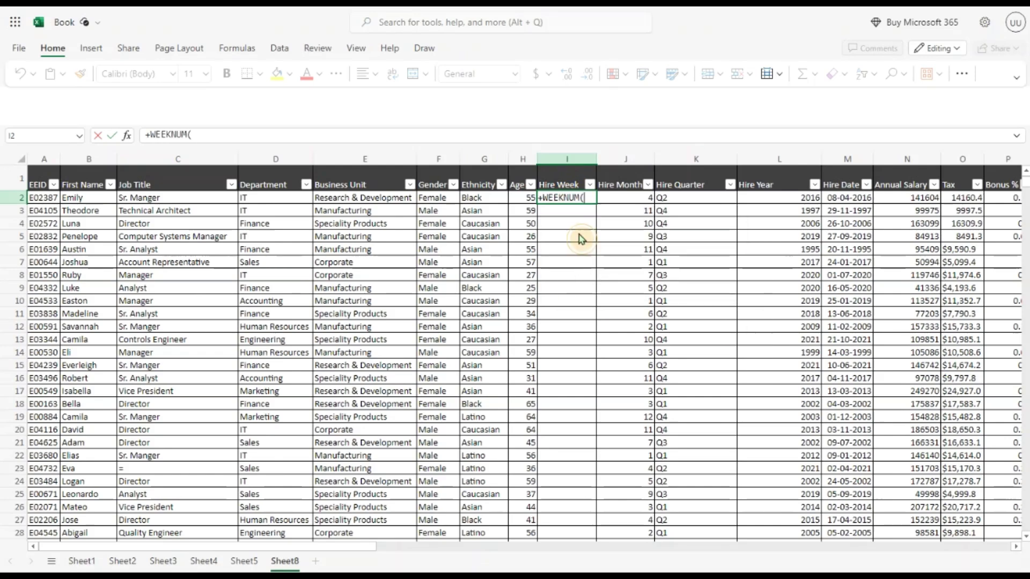
pyautogui.click(796, 198)
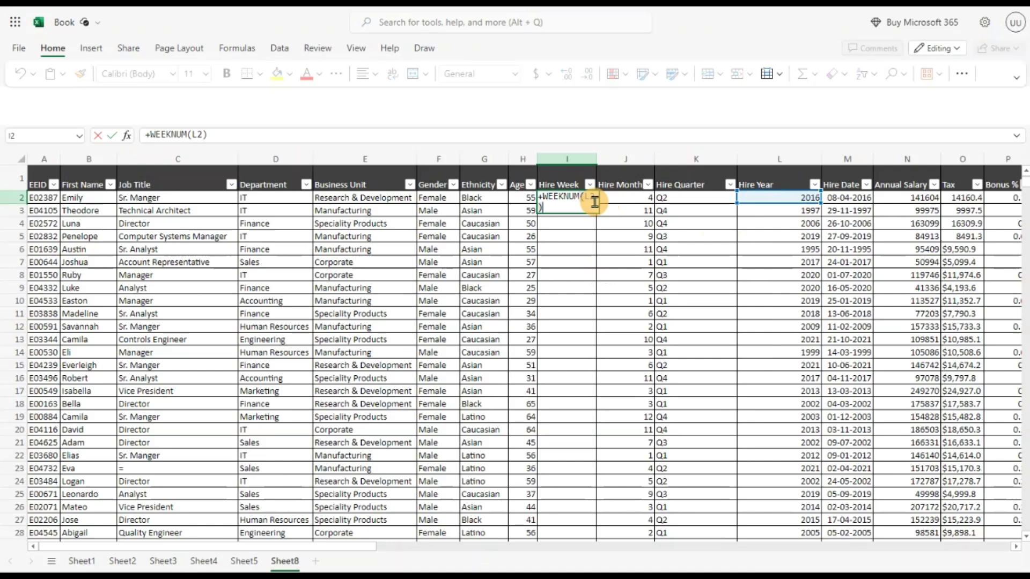
pyautogui.press('Return')
# - Change it to ="W"&WEEKNUM(L2) and fill it down the Hire Week column
pyautogui.click(584, 198)
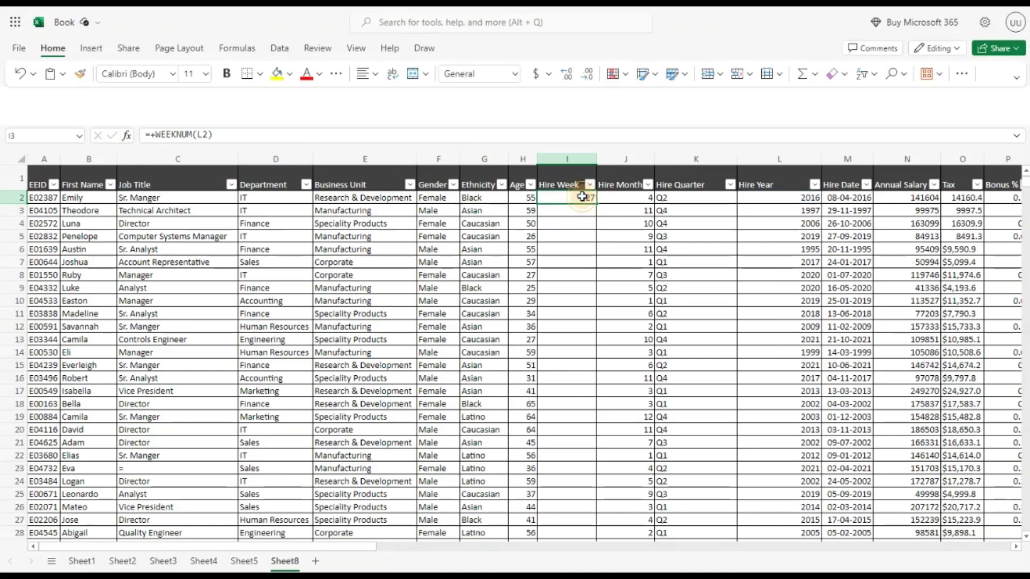
pyautogui.click(155, 137)
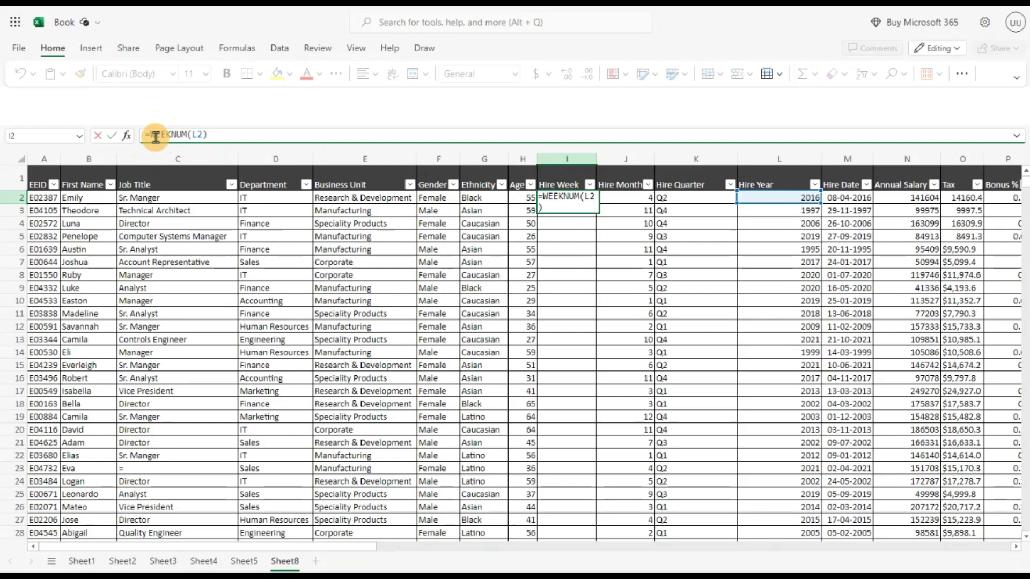
pyautogui.write('"W"&')
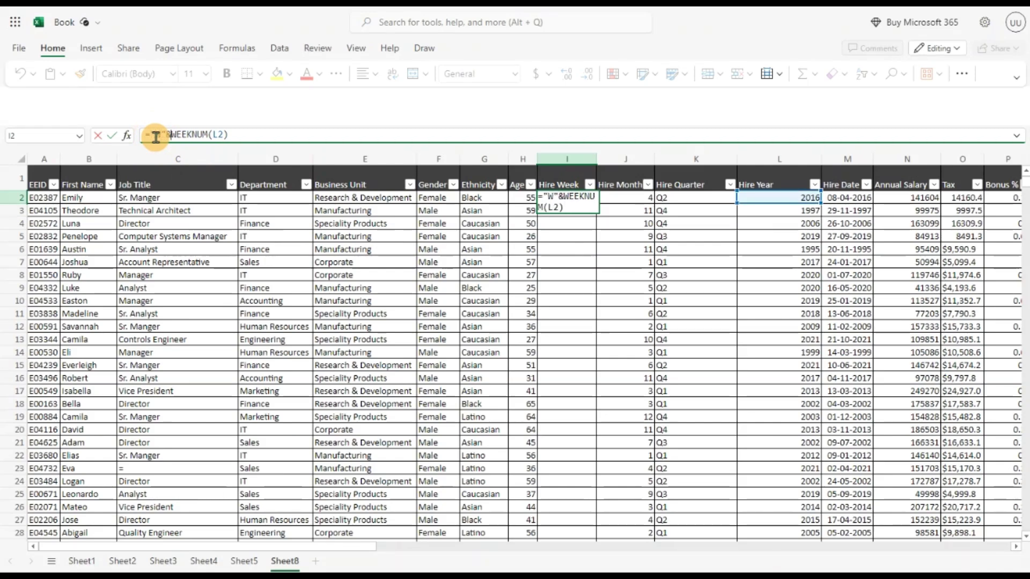
pyautogui.press('Return')
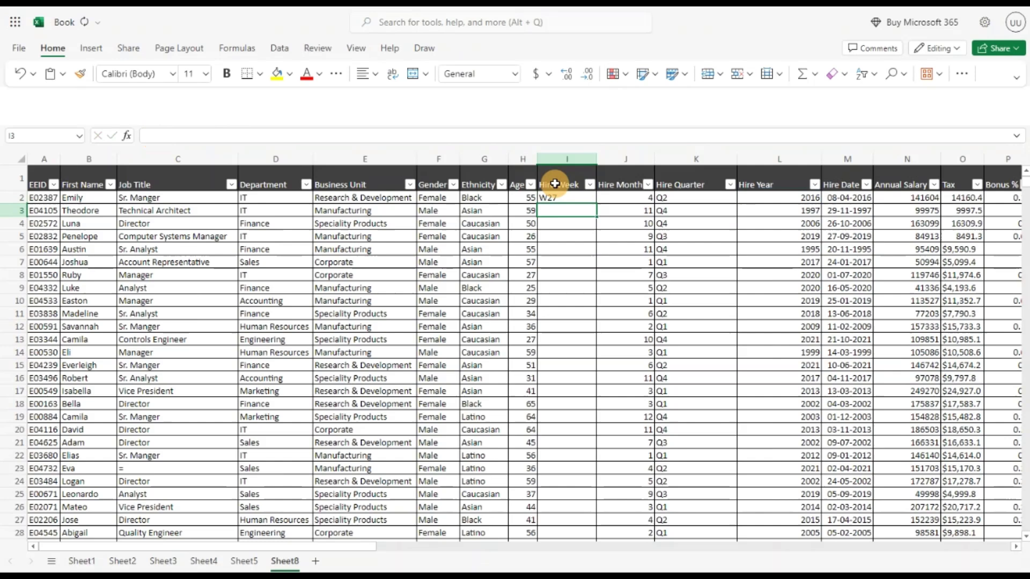
pyautogui.click(569, 199)
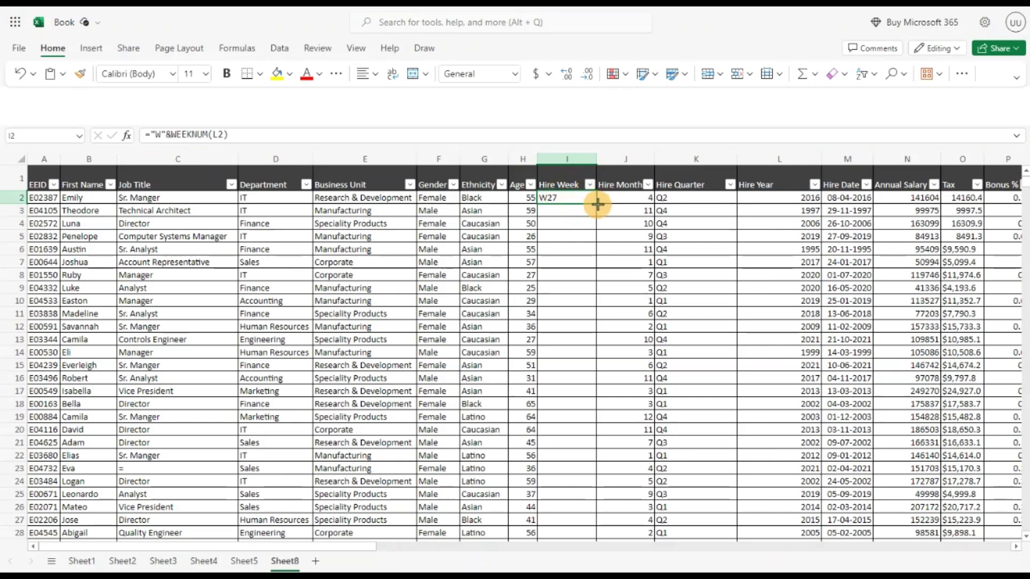
pyautogui.doubleClick(597, 202)
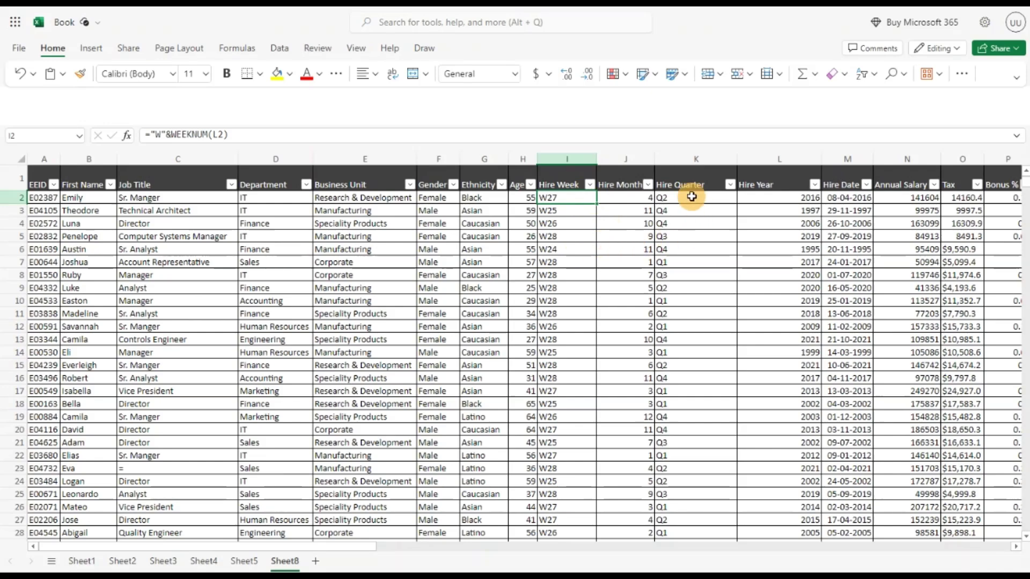
pyautogui.click(692, 184)
pyautogui.click(627, 184)
pyautogui.click(571, 184)
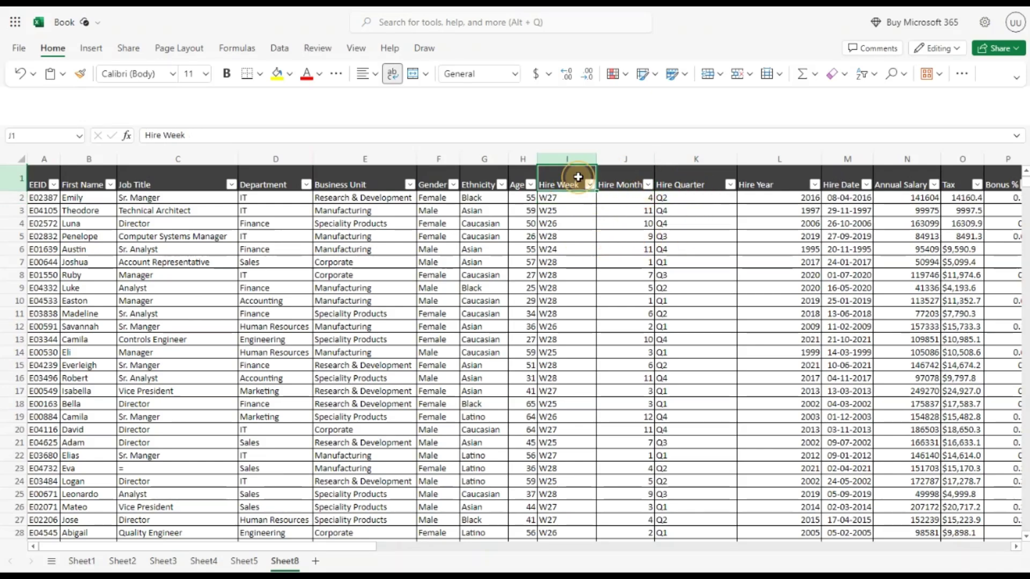
pyautogui.click(769, 186)
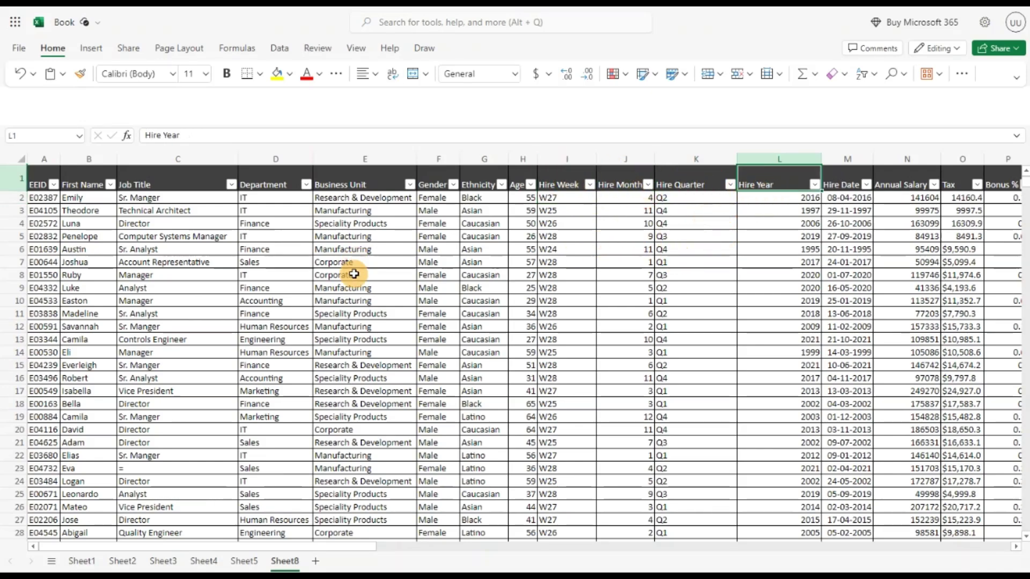
# - Insert a PivotTable from the employee table onto a new worksheet
pyautogui.click(90, 48)
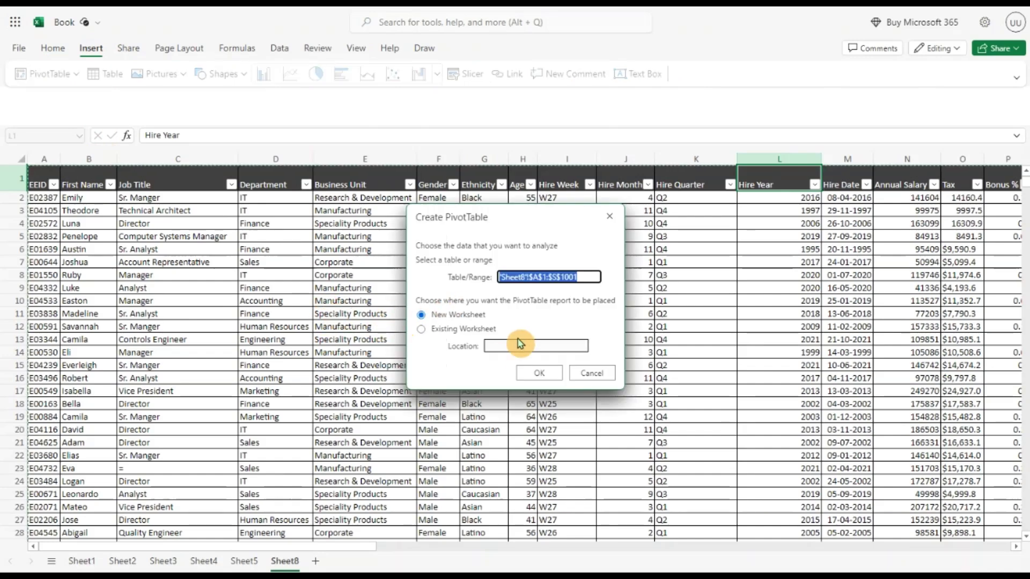
pyautogui.click(532, 380)
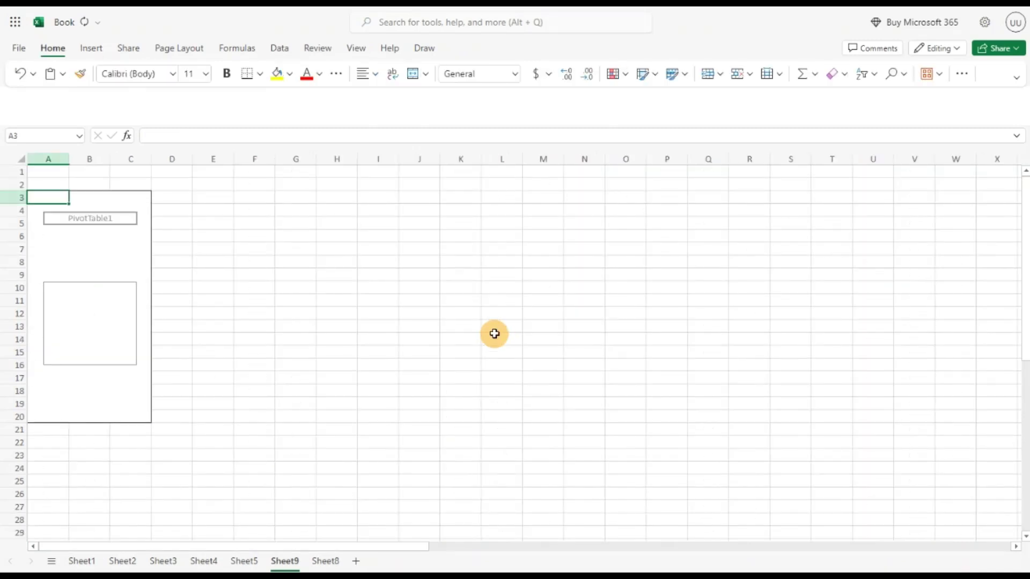
# - Show the field list, put Hire Quarter in Rows and Count of EEID in Values
pyautogui.click(90, 289)
pyautogui.rightClick(90, 289)
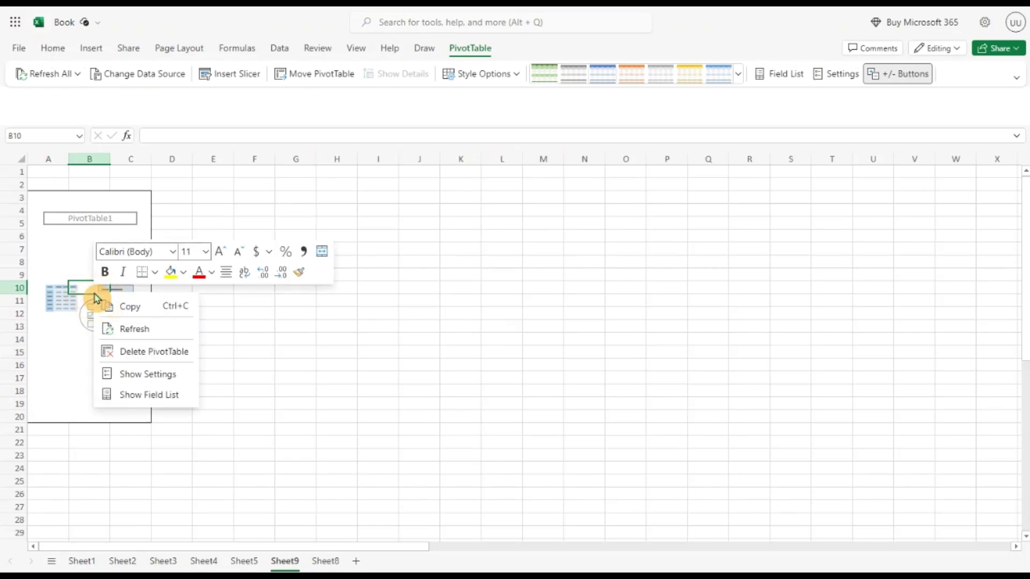
pyautogui.click(160, 395)
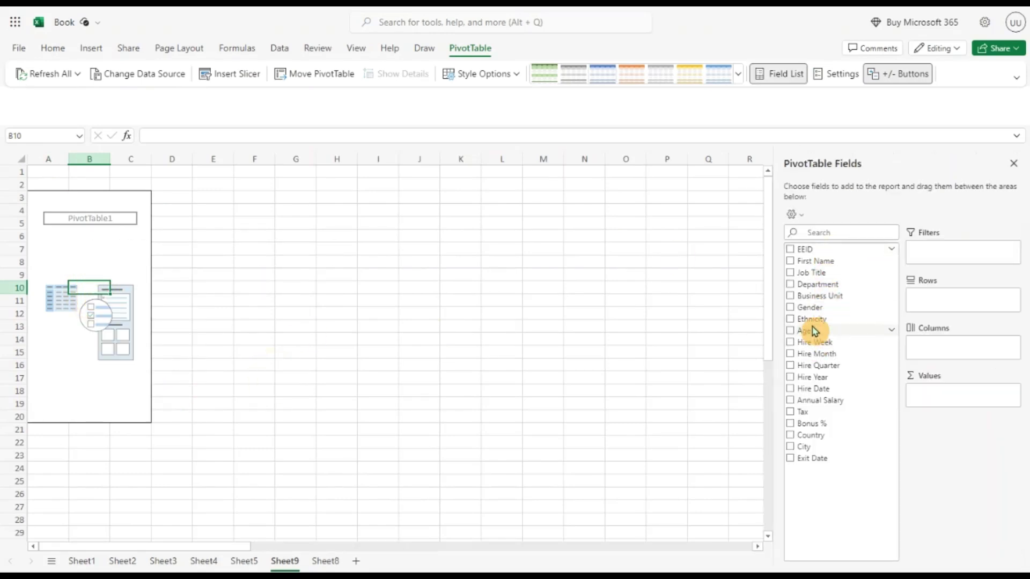
pyautogui.moveTo(818, 366); pyautogui.dragTo(941, 299)
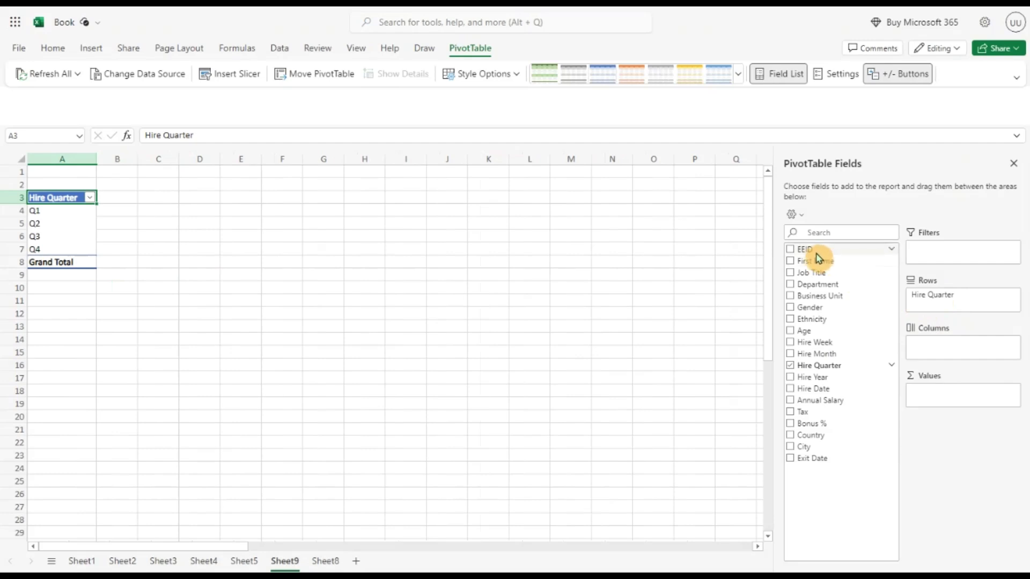
pyautogui.moveTo(853, 278); pyautogui.dragTo(944, 400)
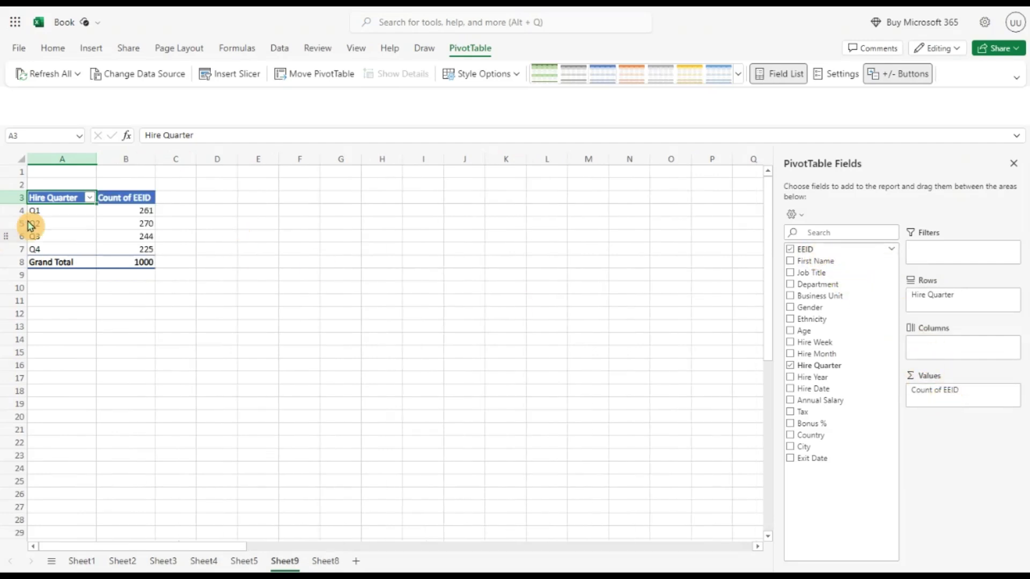
pyautogui.click(58, 223)
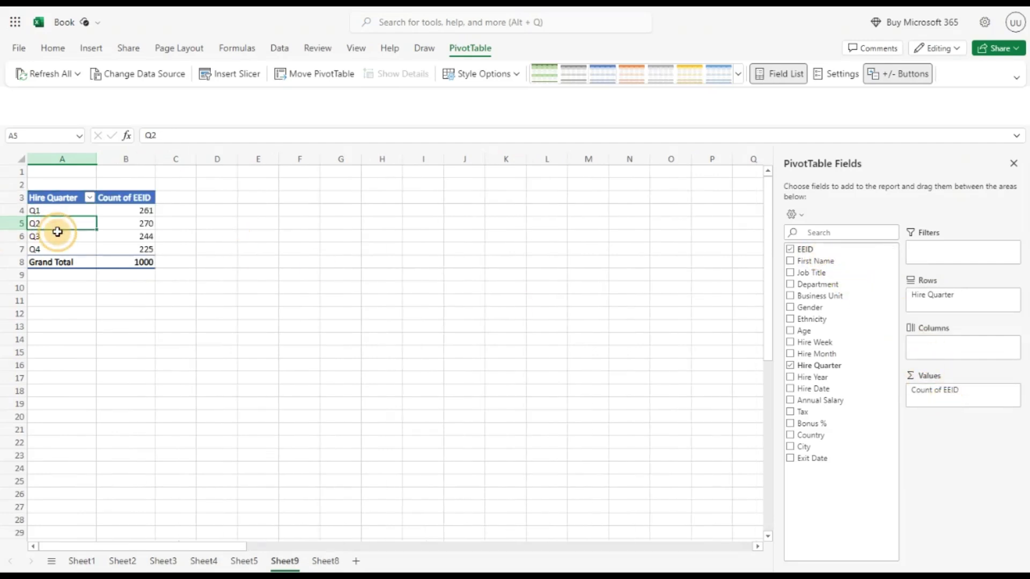
# - Insert a clustered column chart of the quarter counts and move it beside the PivotTable
pyautogui.click(92, 54)
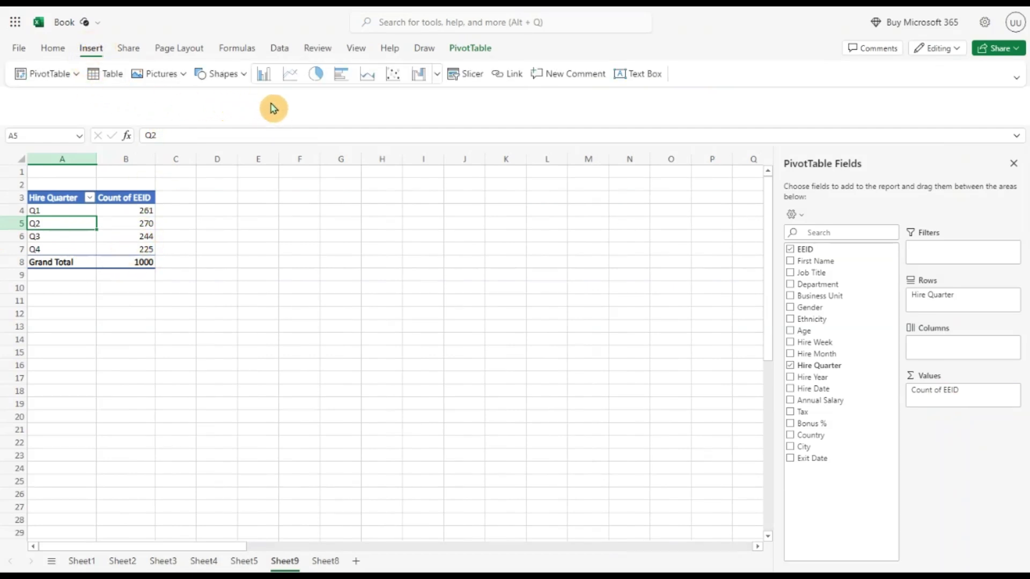
pyautogui.click(437, 75)
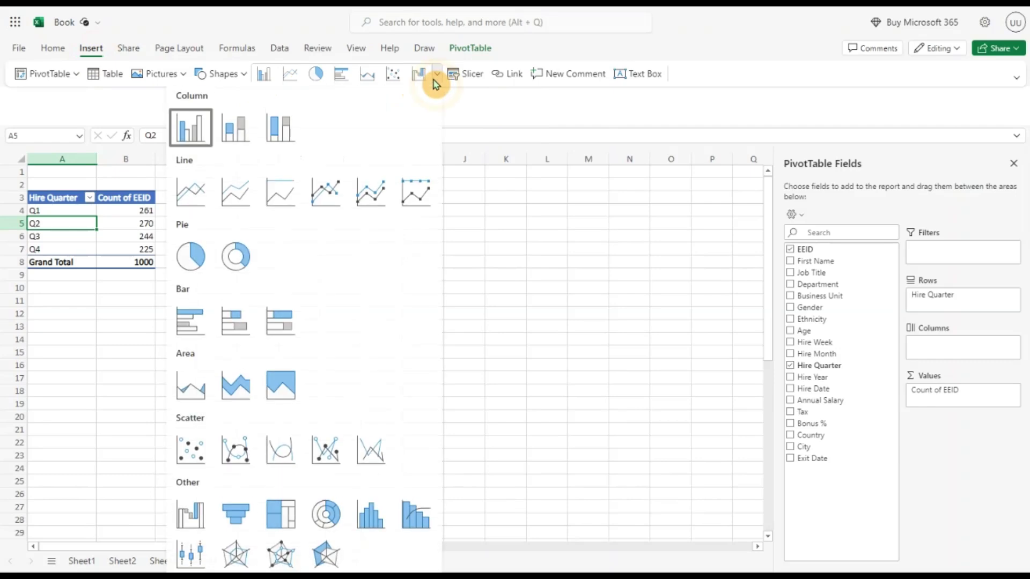
pyautogui.click(194, 132)
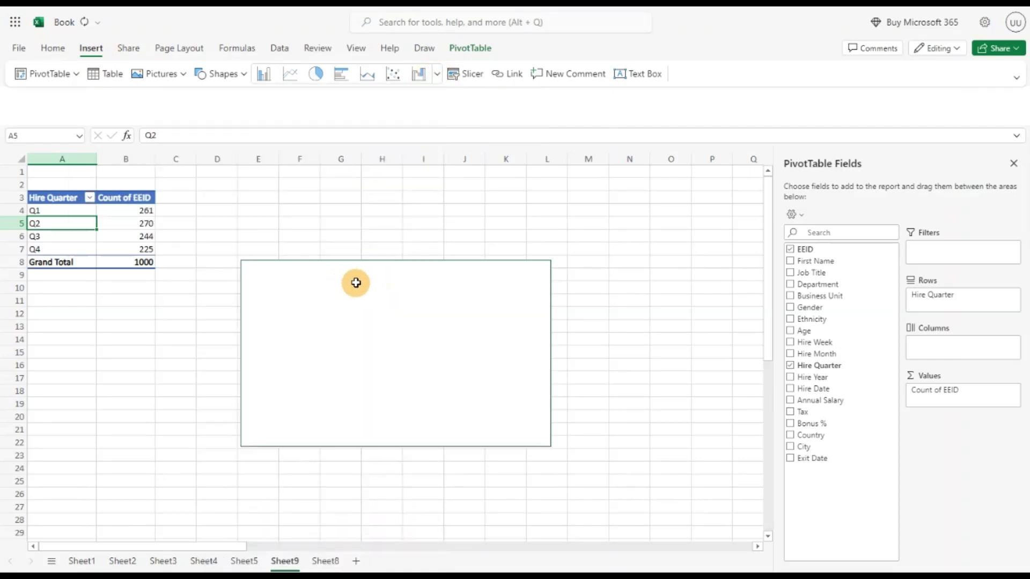
pyautogui.moveTo(472, 282); pyautogui.dragTo(428, 213)
# - Select the column chart's major gridlines and delete them
pyautogui.click(437, 228)
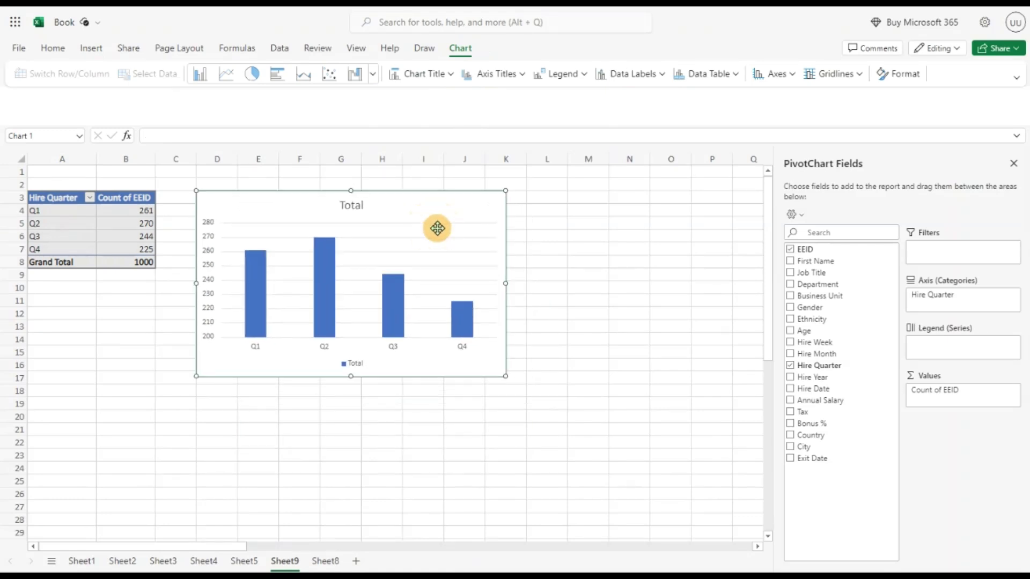
pyautogui.click(411, 230)
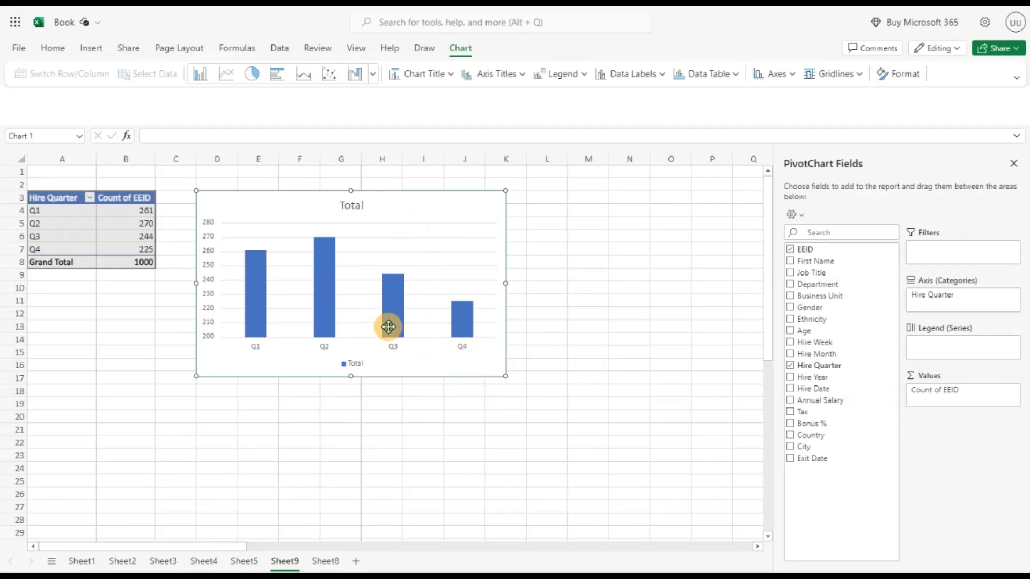
pyautogui.click(328, 323)
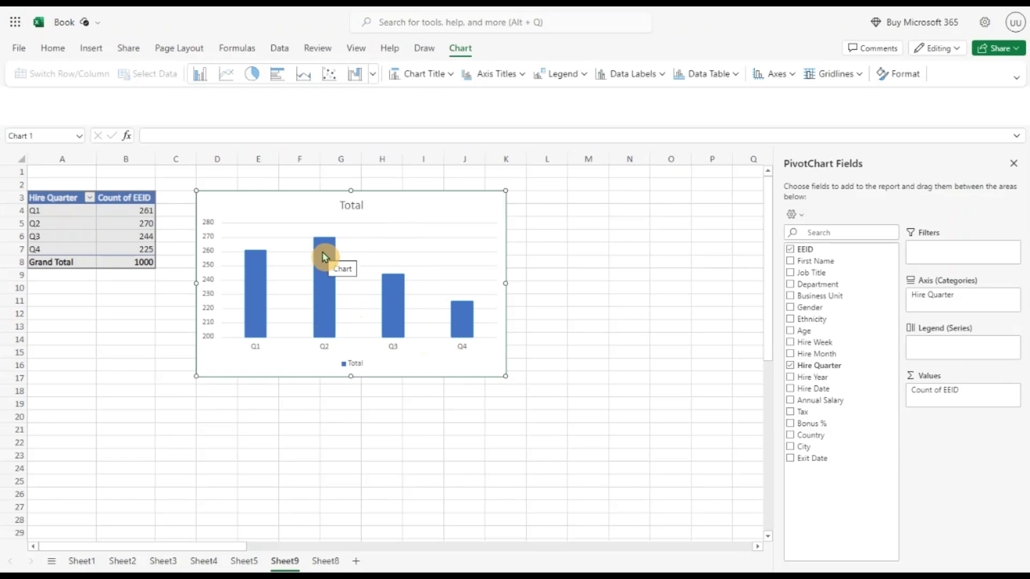
pyautogui.click(383, 225)
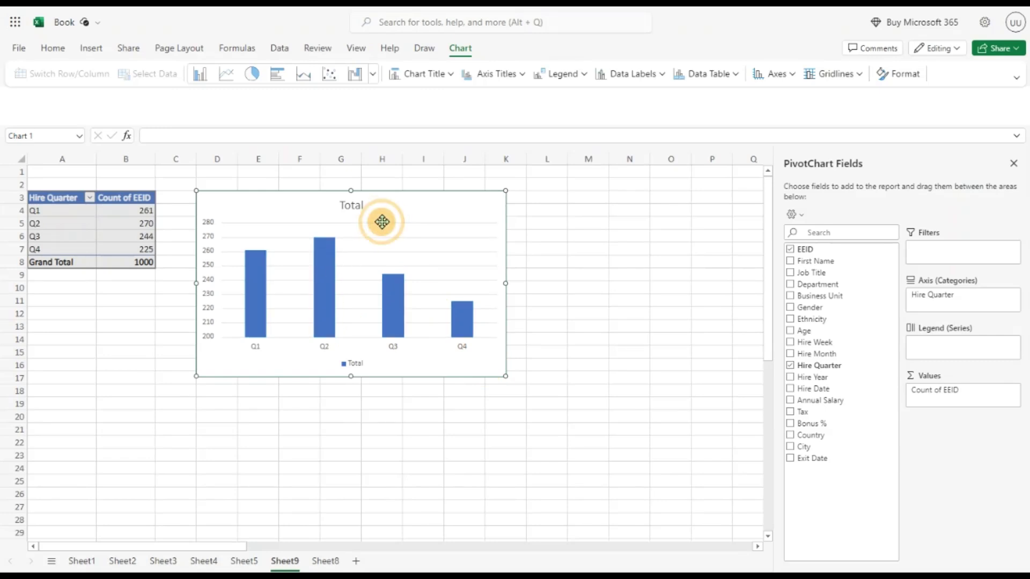
pyautogui.click(329, 256)
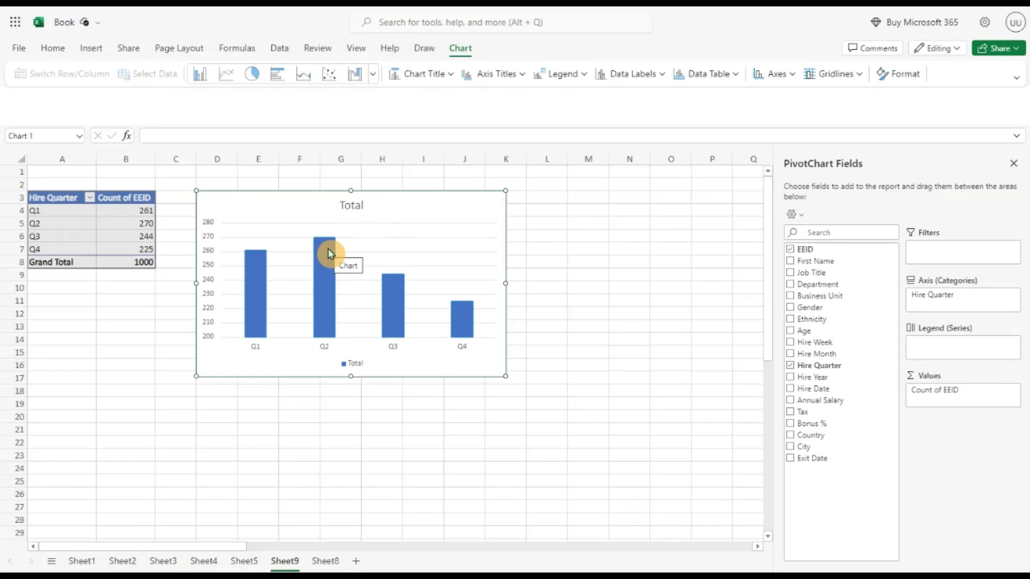
pyautogui.click(348, 261)
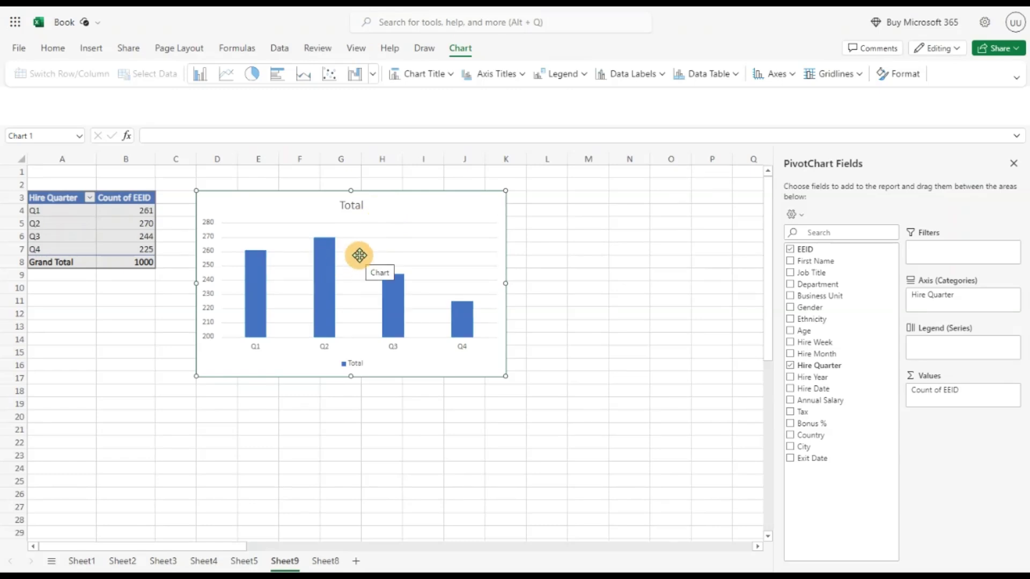
pyautogui.click(328, 265)
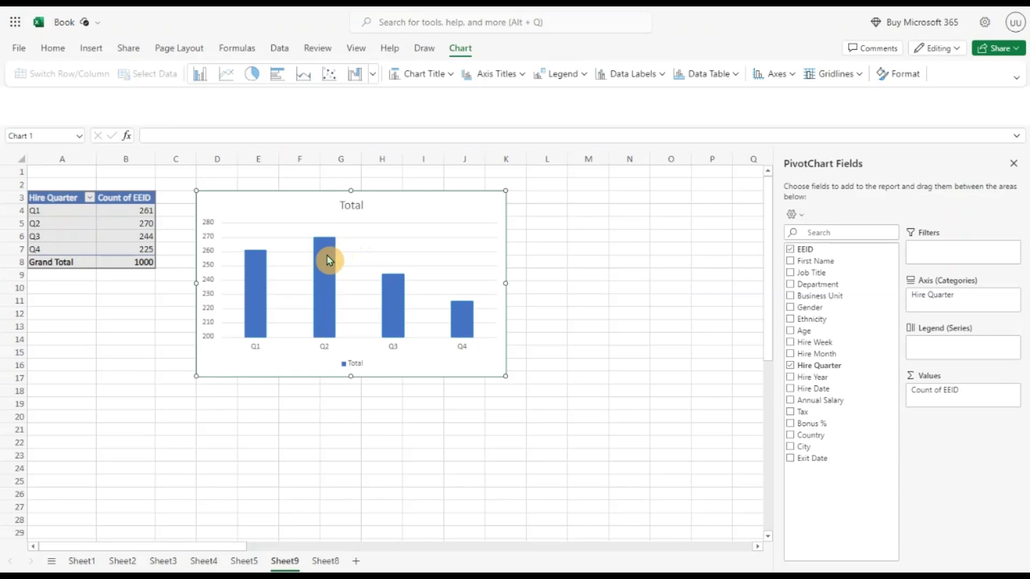
pyautogui.click(344, 237)
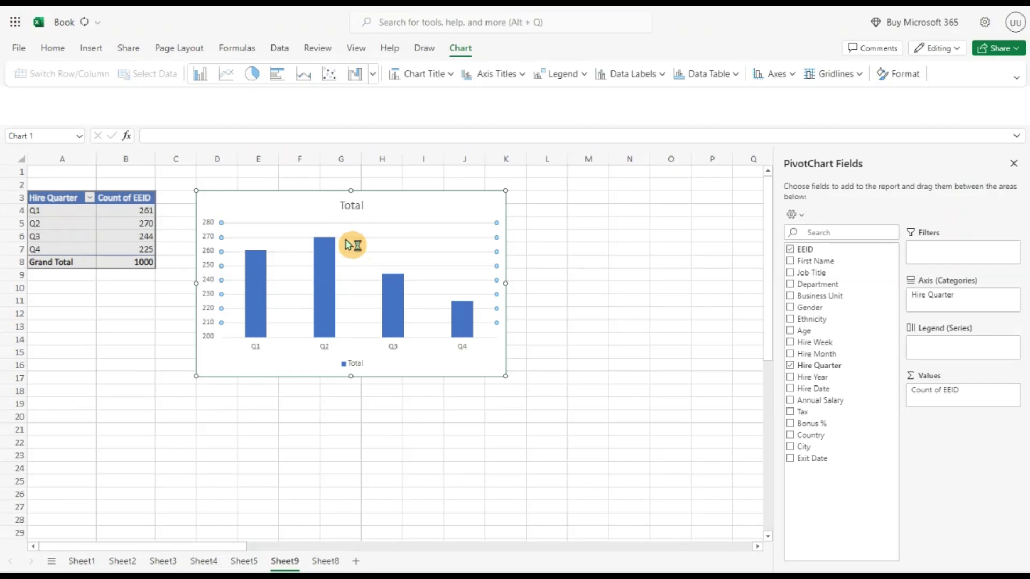
pyautogui.press('Delete')
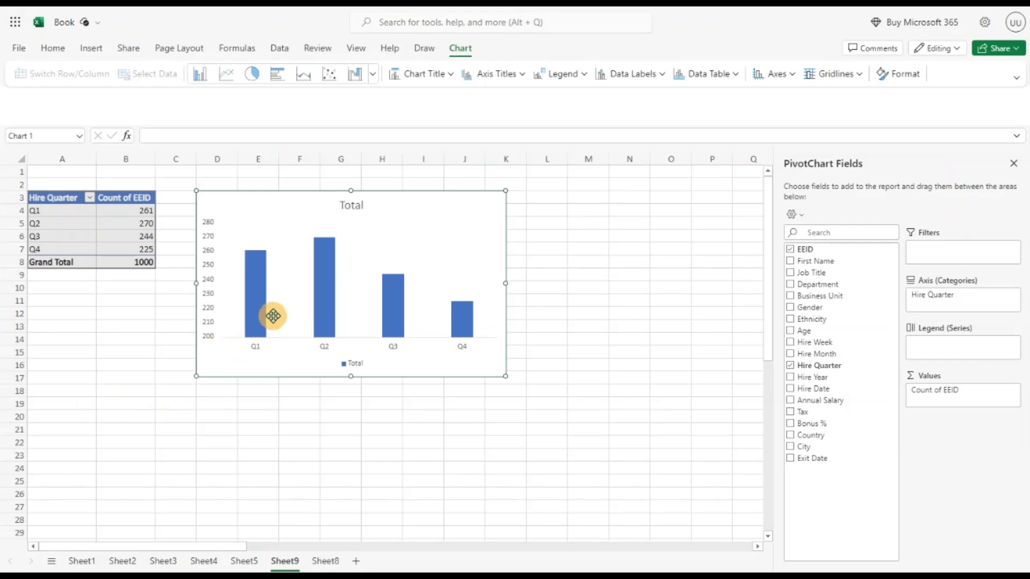
# - Copy the quarter PivotTable A3:B8 and paste it at A19
pyautogui.click(48, 408)
pyautogui.click(87, 205)
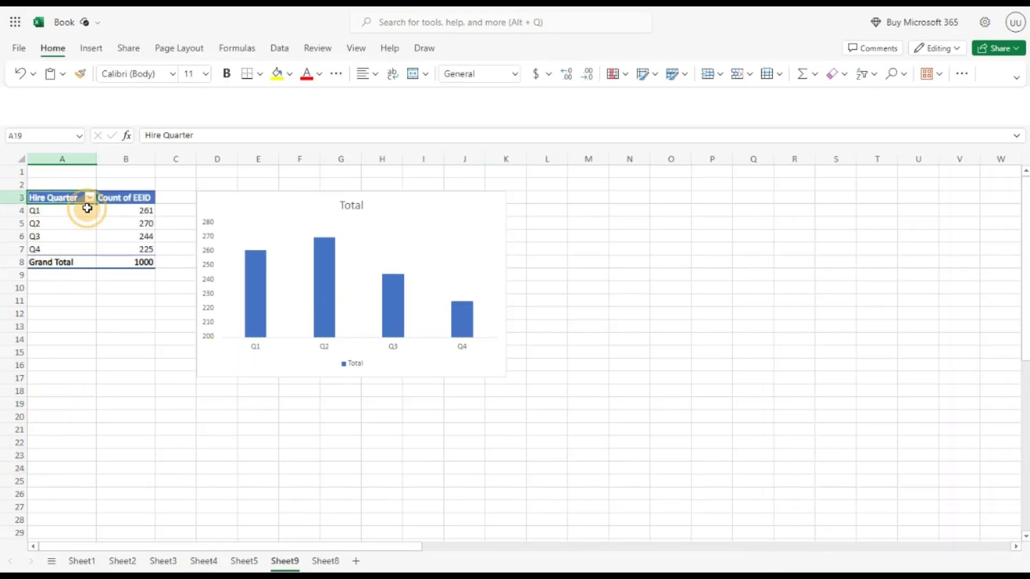
pyautogui.moveTo(87, 208); pyautogui.dragTo(130, 261)
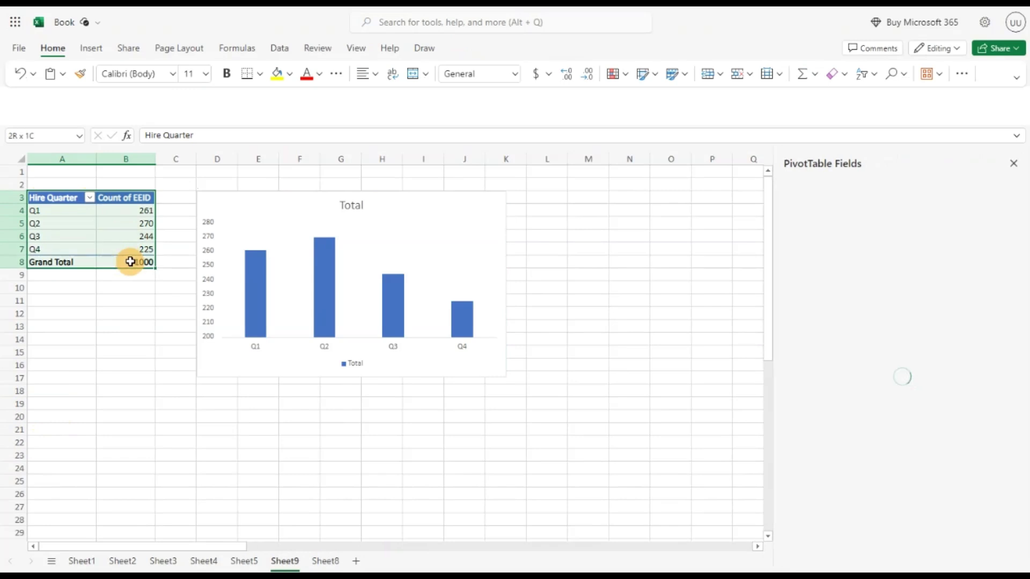
pyautogui.hotkey('ctrl', 'c')
pyautogui.click(66, 401)
pyautogui.hotkey('ctrl', 'v')
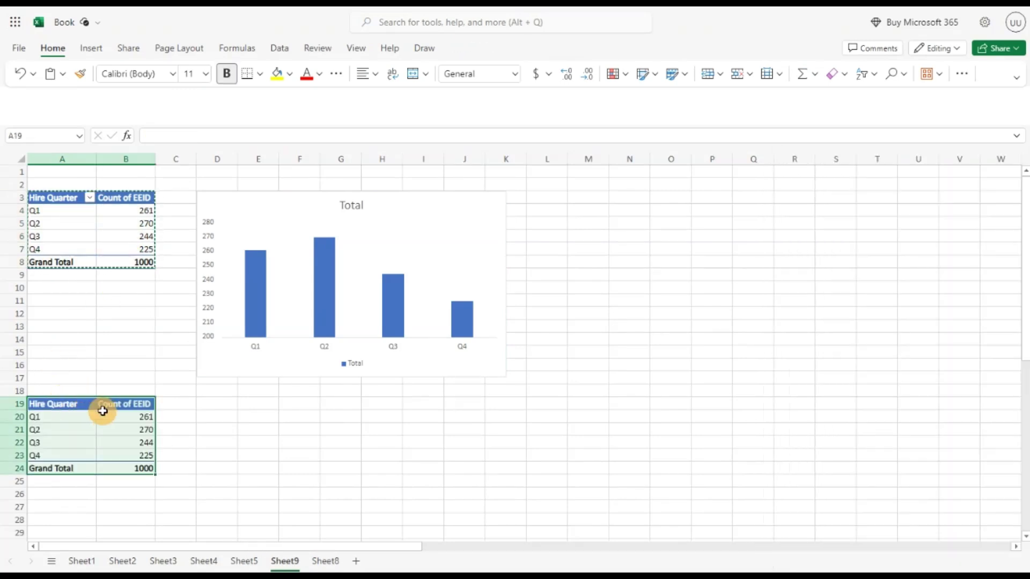
# - Replace Hire Quarter with Hire Year in the copied PivotTable's rows
pyautogui.click(89, 418)
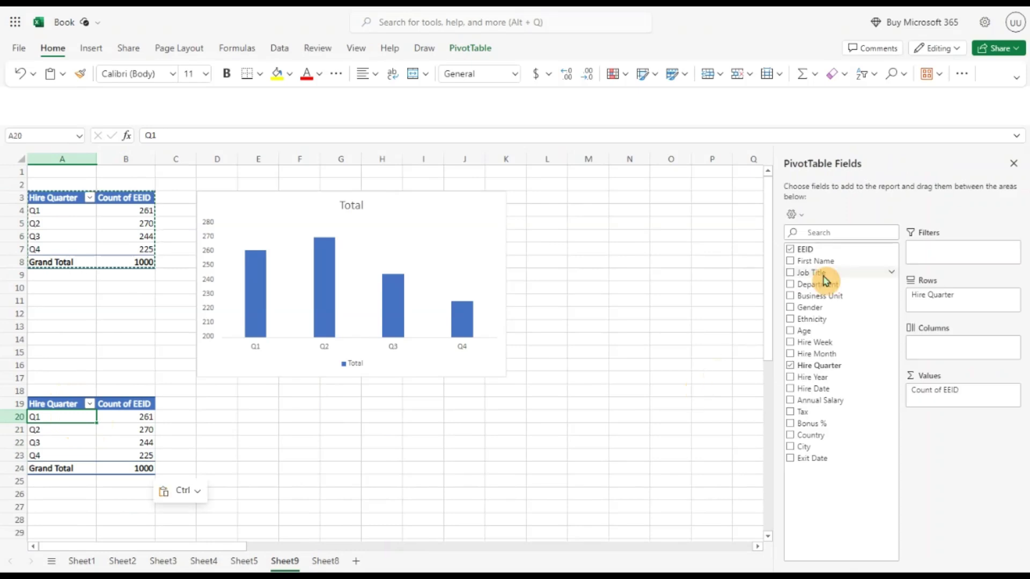
pyautogui.moveTo(933, 300); pyautogui.dragTo(845, 349)
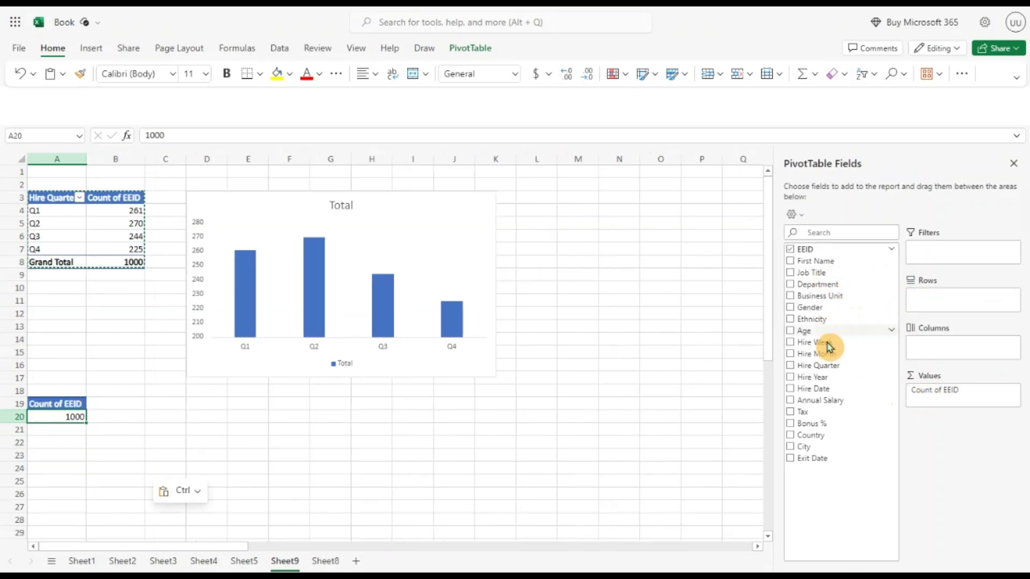
pyautogui.moveTo(809, 382); pyautogui.dragTo(936, 307)
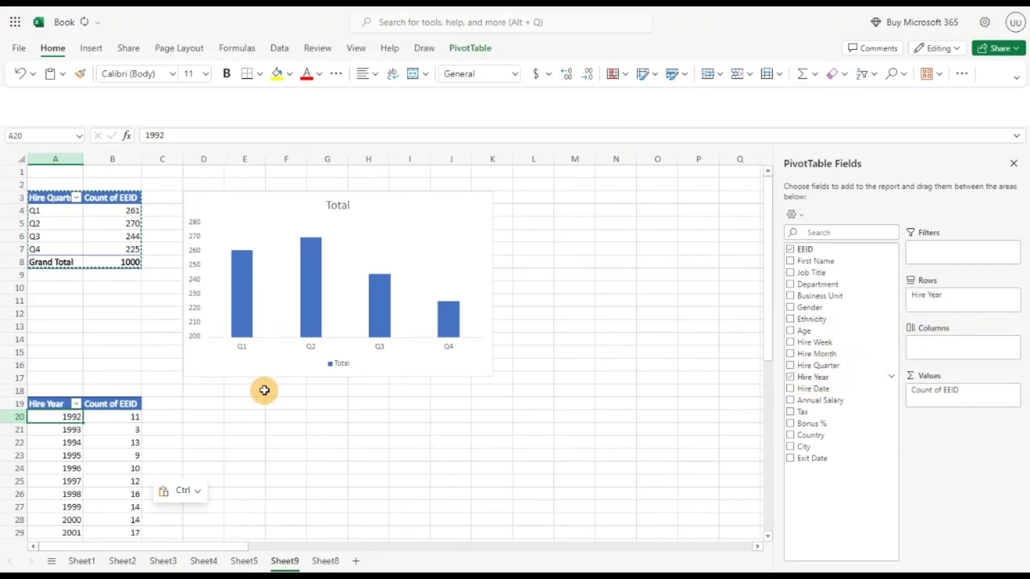
pyautogui.scroll(-5, 265, 388)
# - Insert a line chart of the hire-year counts and move it beside the table
pyautogui.click(74, 314)
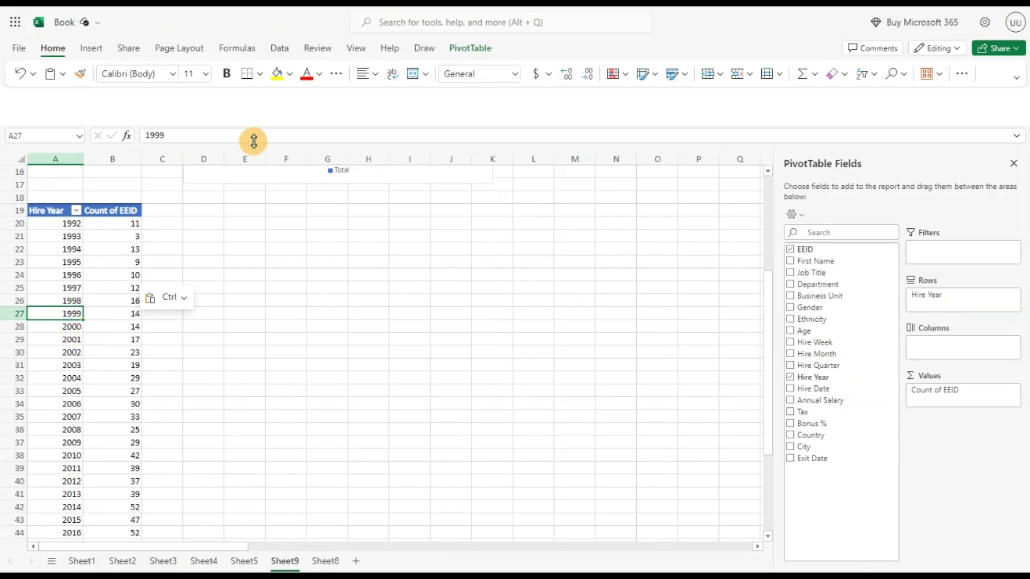
pyautogui.click(90, 48)
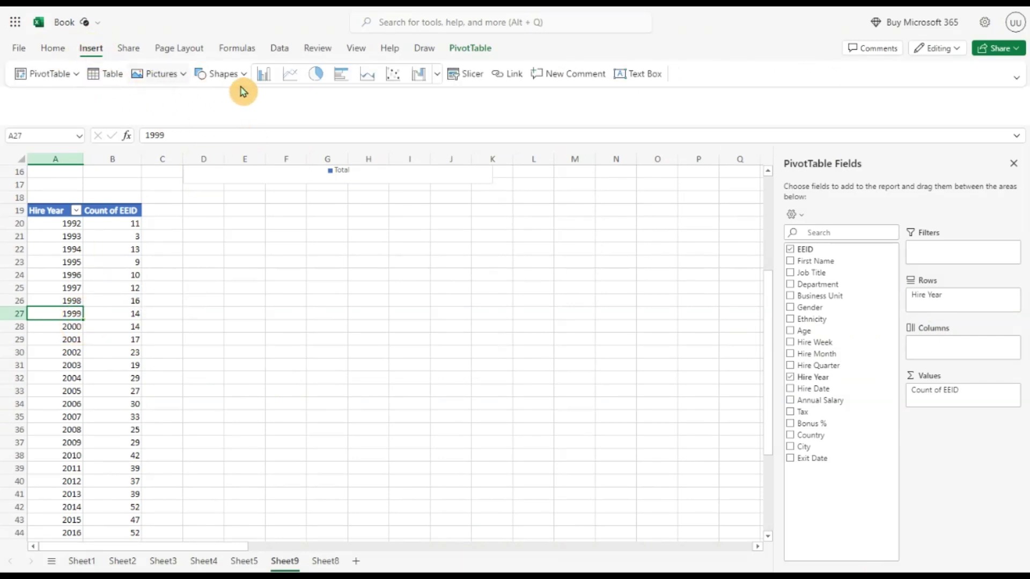
pyautogui.click(437, 78)
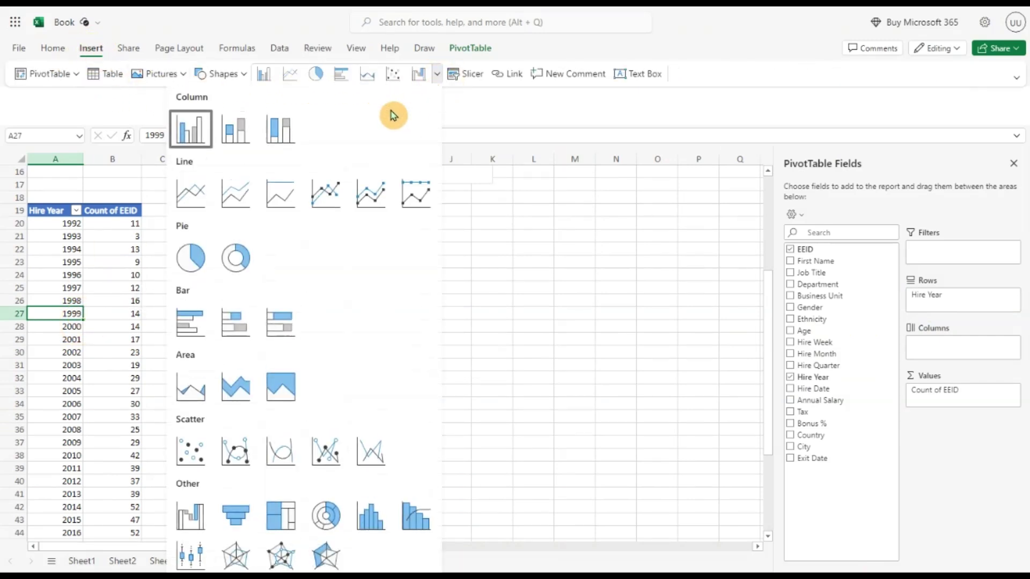
pyautogui.click(196, 211)
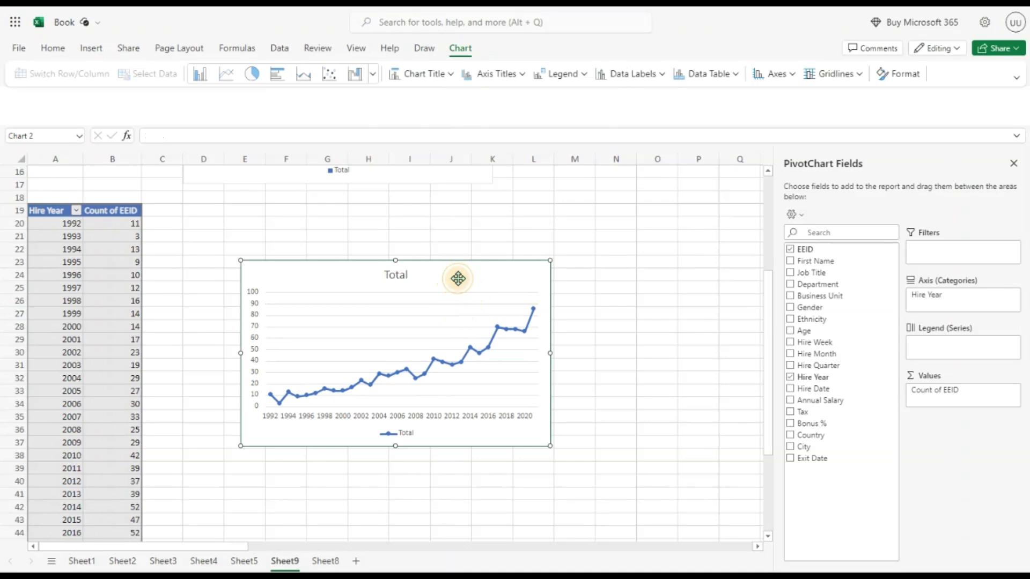
pyautogui.moveTo(457, 278); pyautogui.dragTo(399, 220)
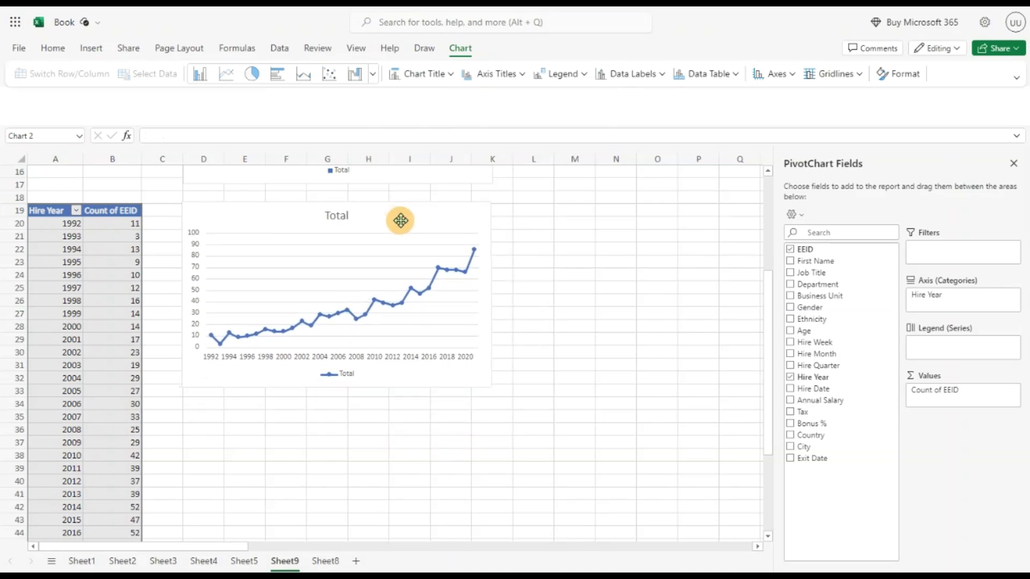
# - Delete the line chart's horizontal gridlines and close the PivotChart Fields pane
pyautogui.click(413, 246)
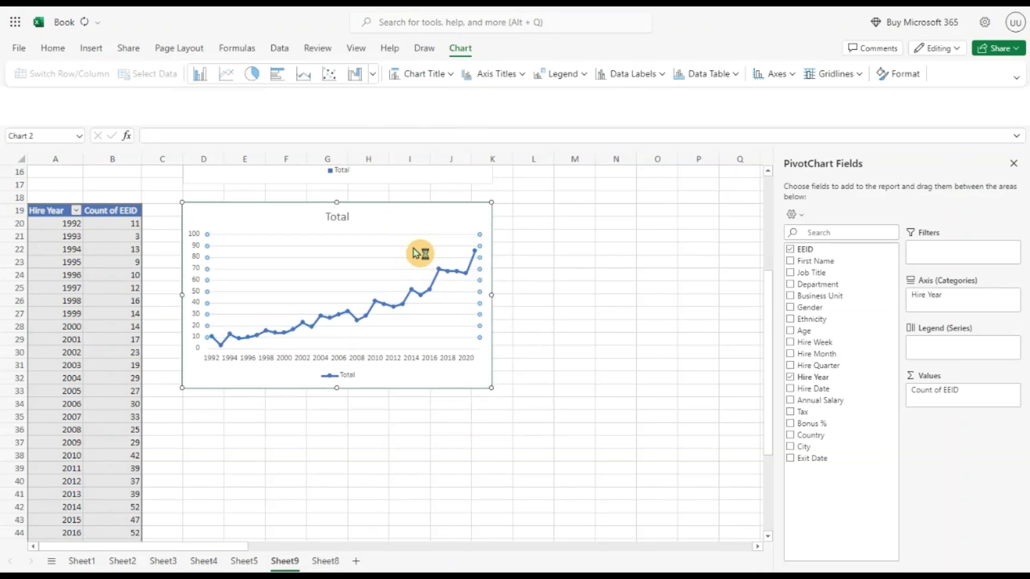
pyautogui.press('Delete')
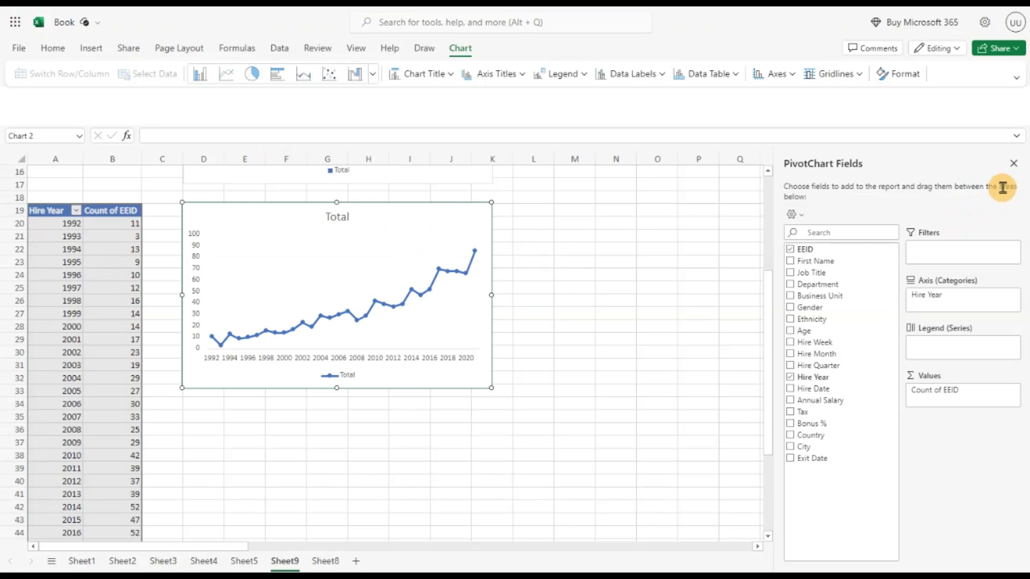
pyautogui.click(1013, 168)
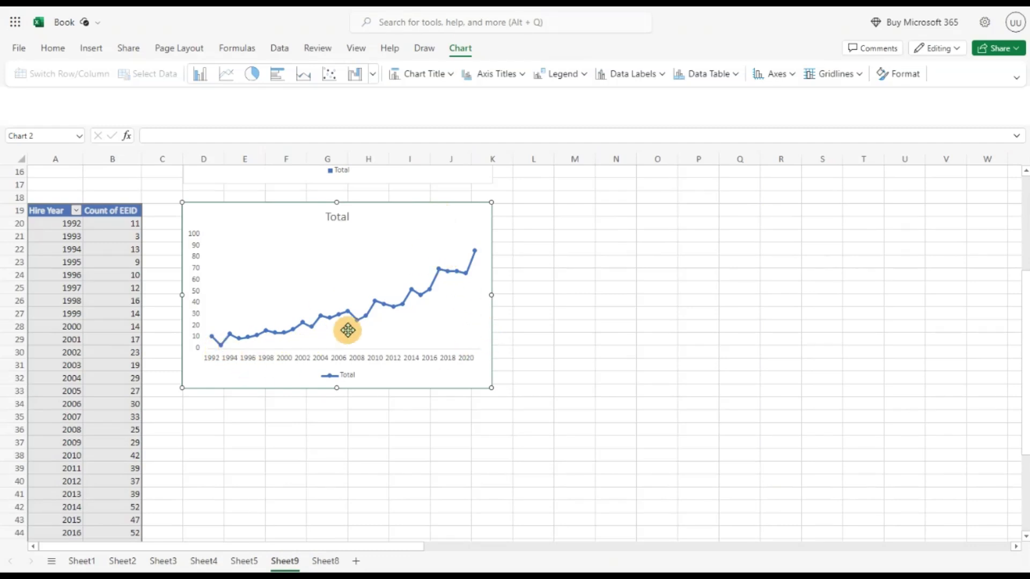
# - Open the line chart's Format pane and expand the Total series settings
pyautogui.rightClick(438, 226)
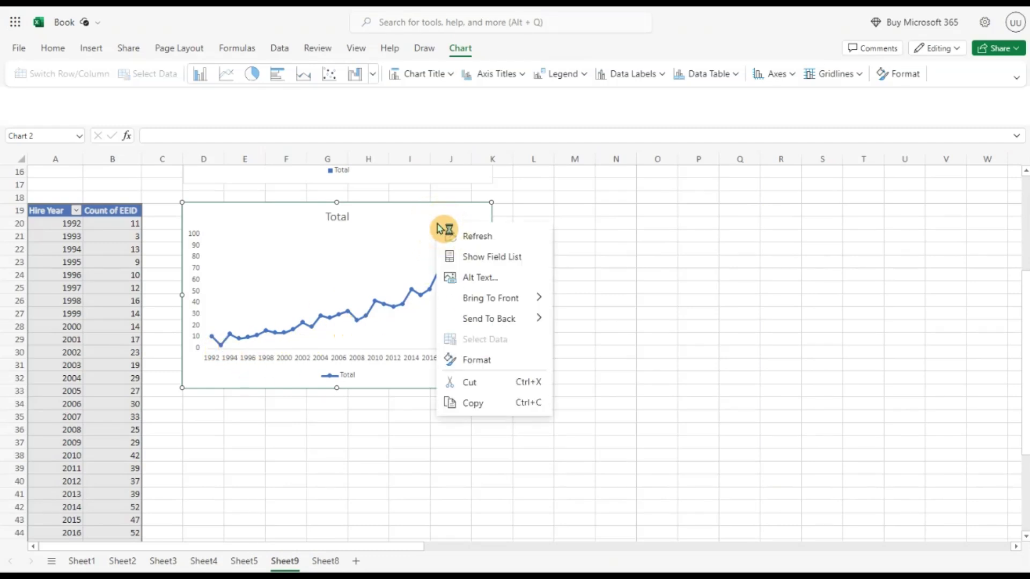
pyautogui.click(478, 360)
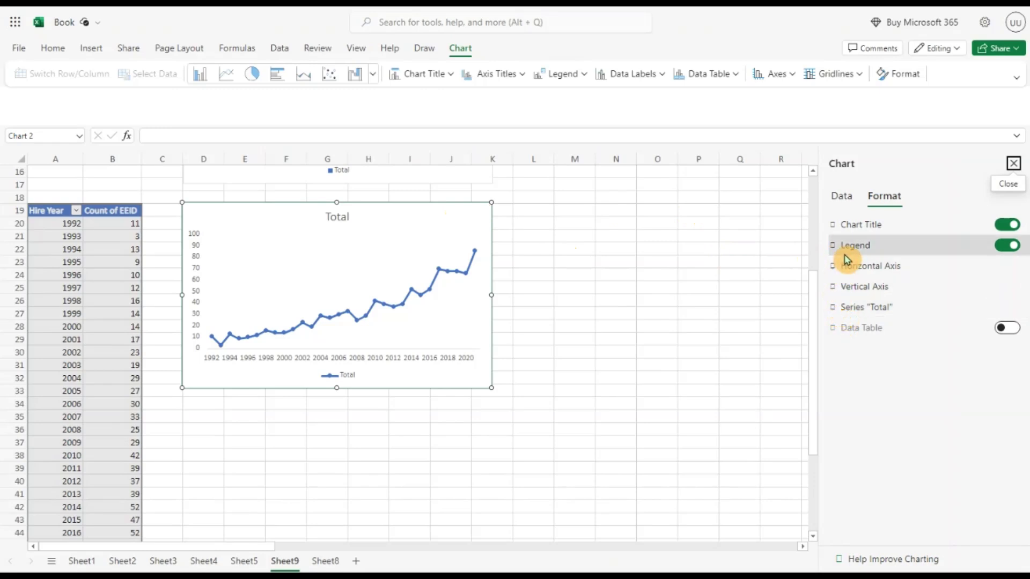
pyautogui.click(836, 312)
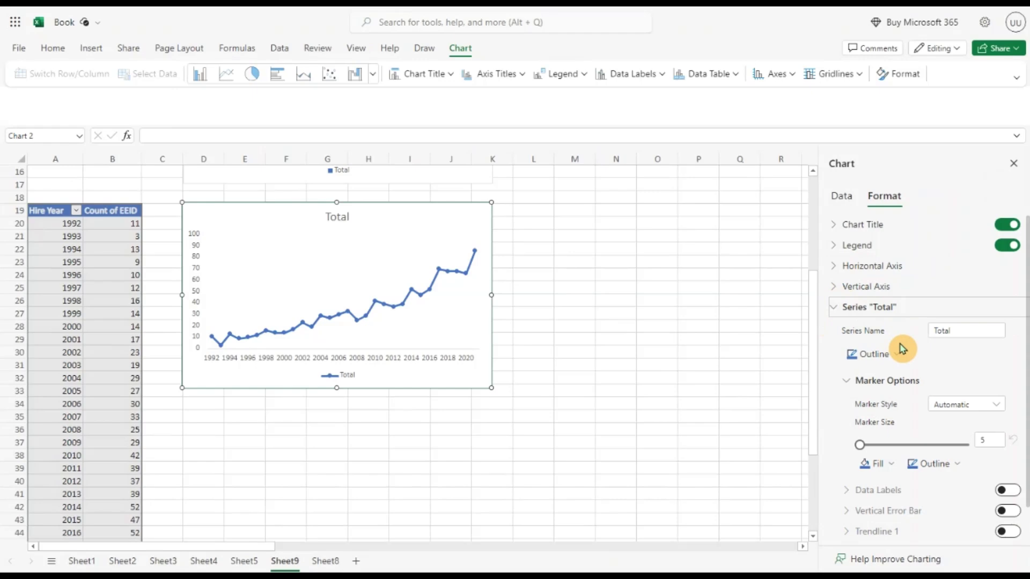
pyautogui.scroll(-1, 861, 501)
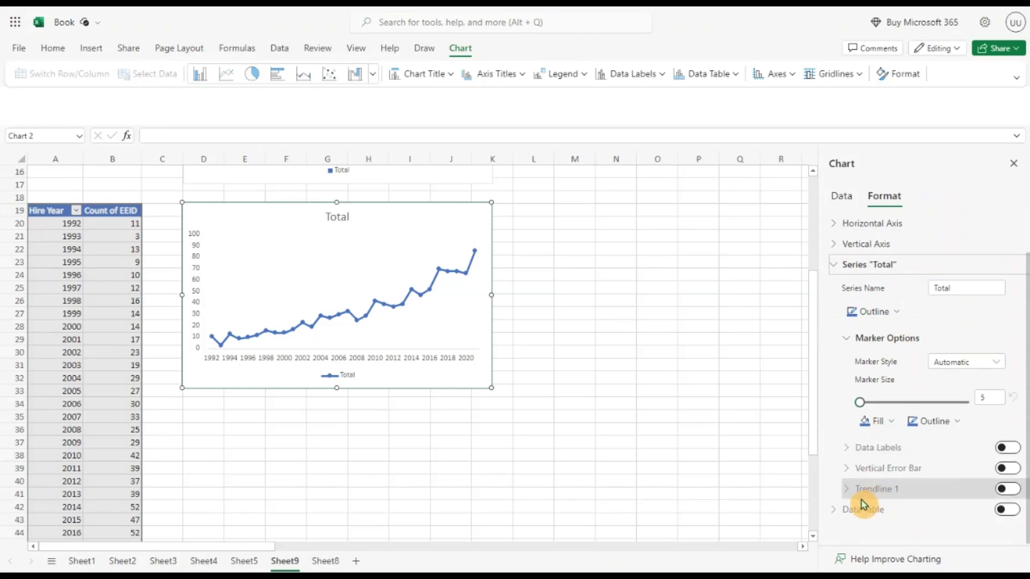
# - Switch on the Total series trendline, set Trend Type to Polynomial with Order 3
pyautogui.click(1000, 490)
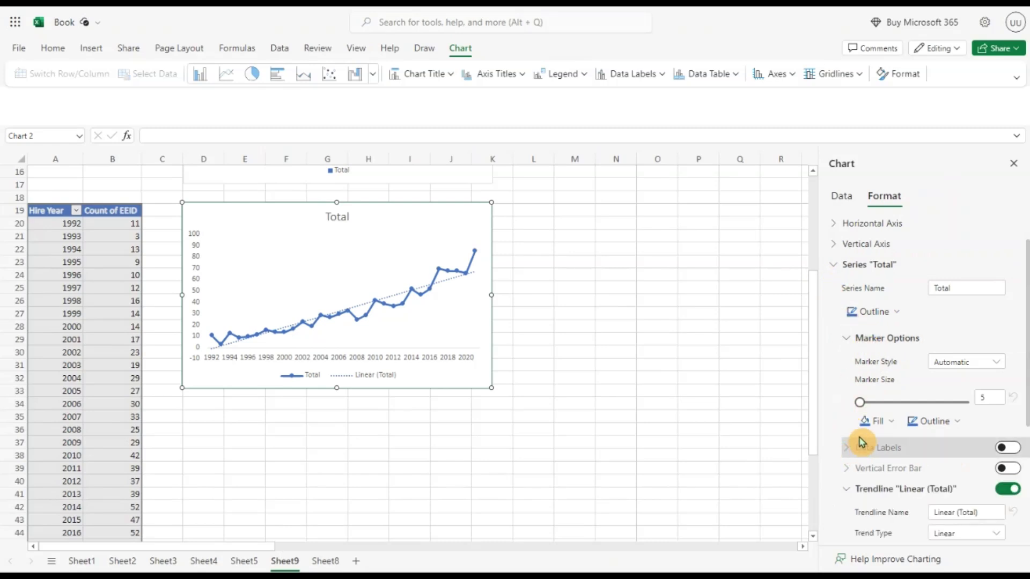
pyautogui.scroll(-1, 861, 442)
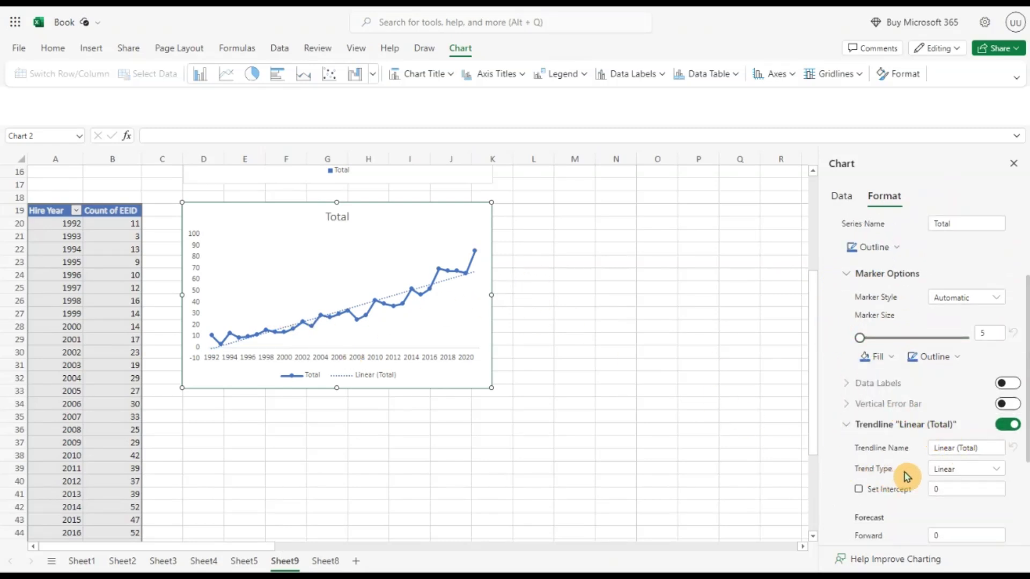
pyautogui.click(986, 469)
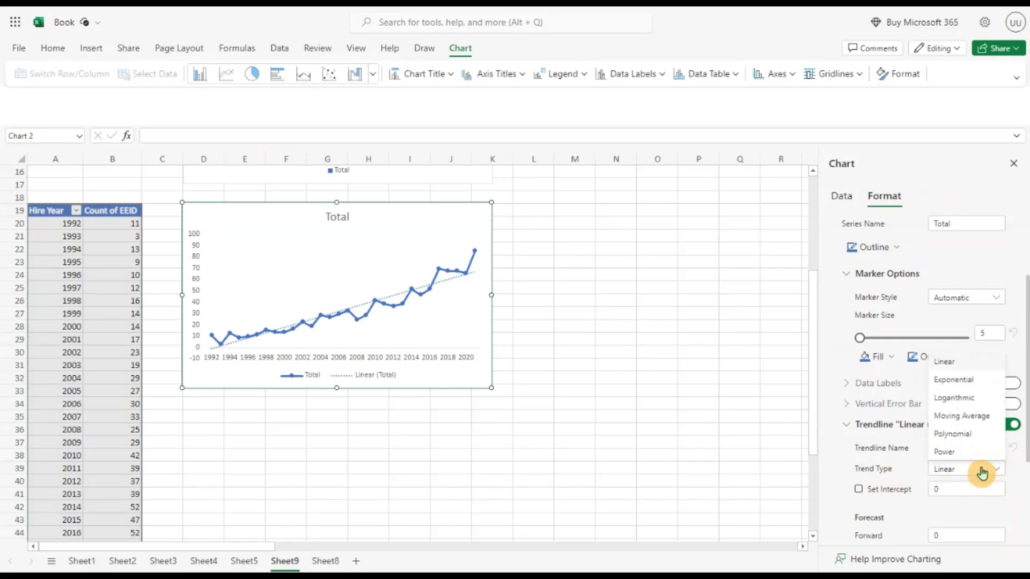
pyautogui.click(967, 444)
pyautogui.scroll(-1, 861, 384)
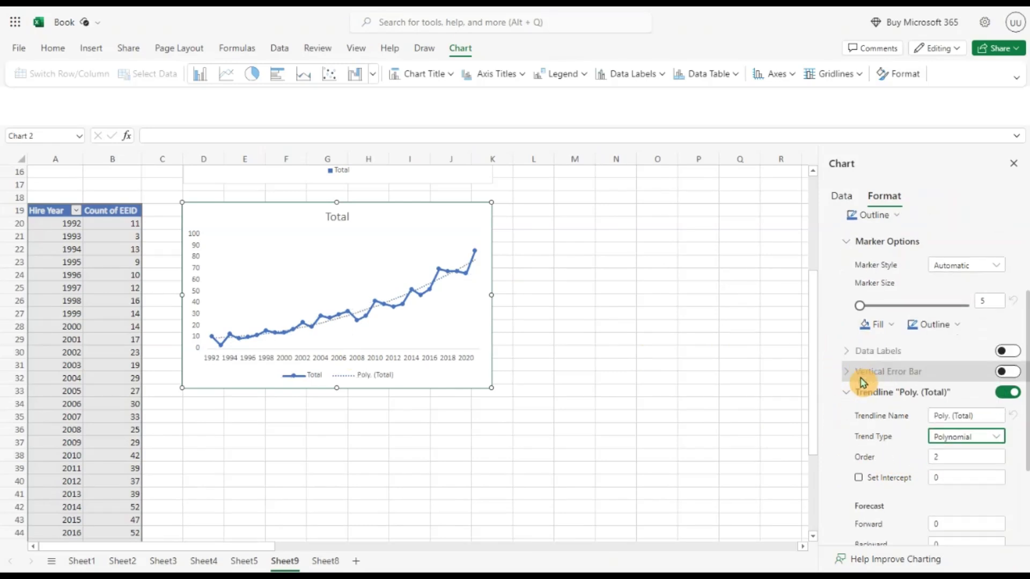
pyautogui.click(937, 427)
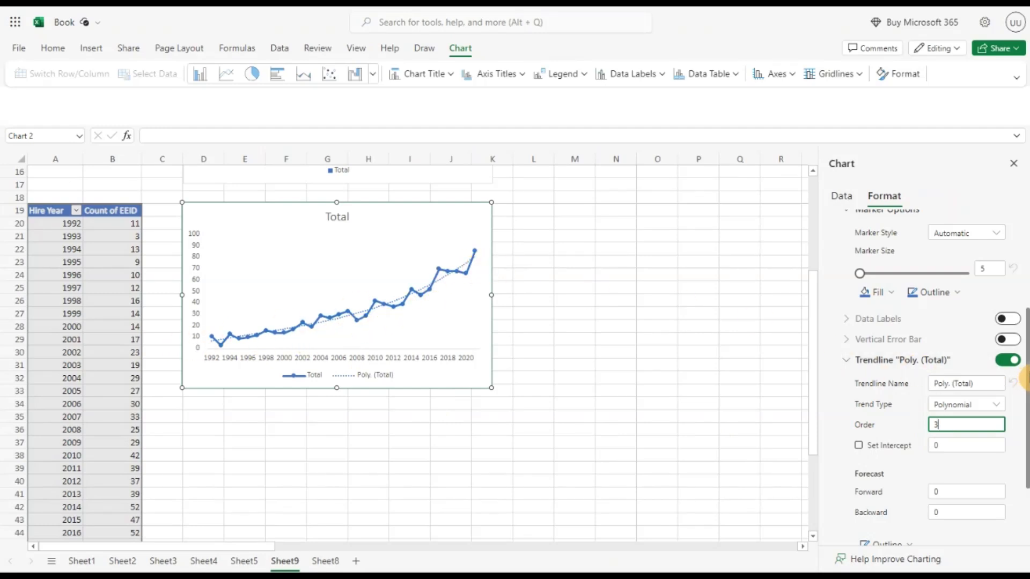
# - Display the trendline equation and R-squared value on the chart
pyautogui.scroll(-3, 1023, 378)
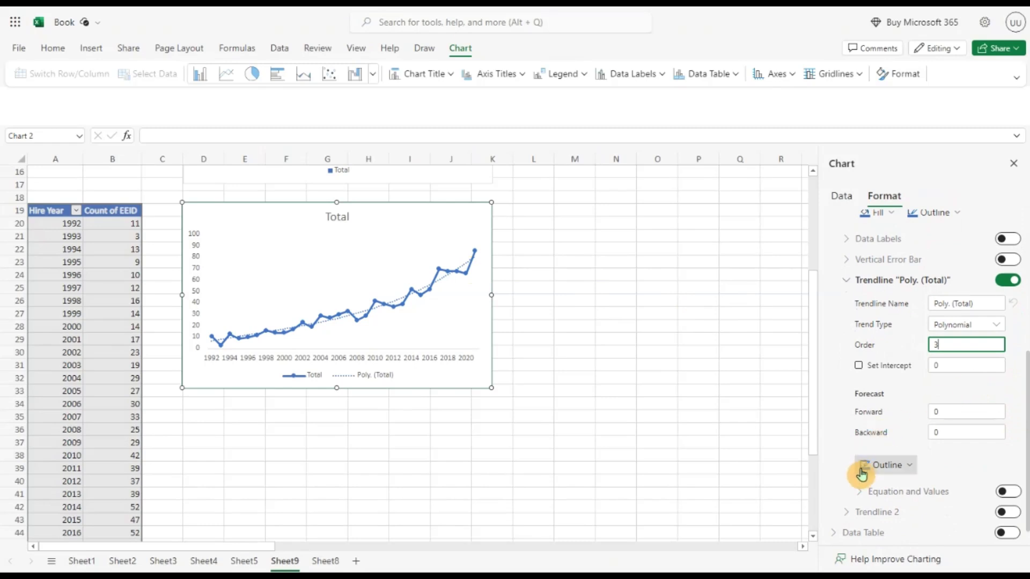
pyautogui.click(1006, 493)
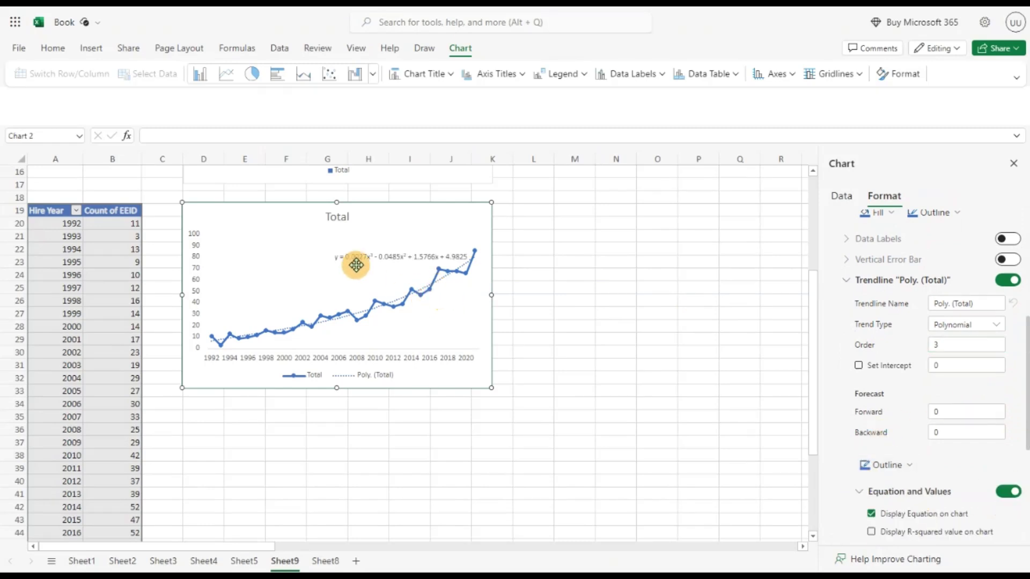
pyautogui.click(870, 532)
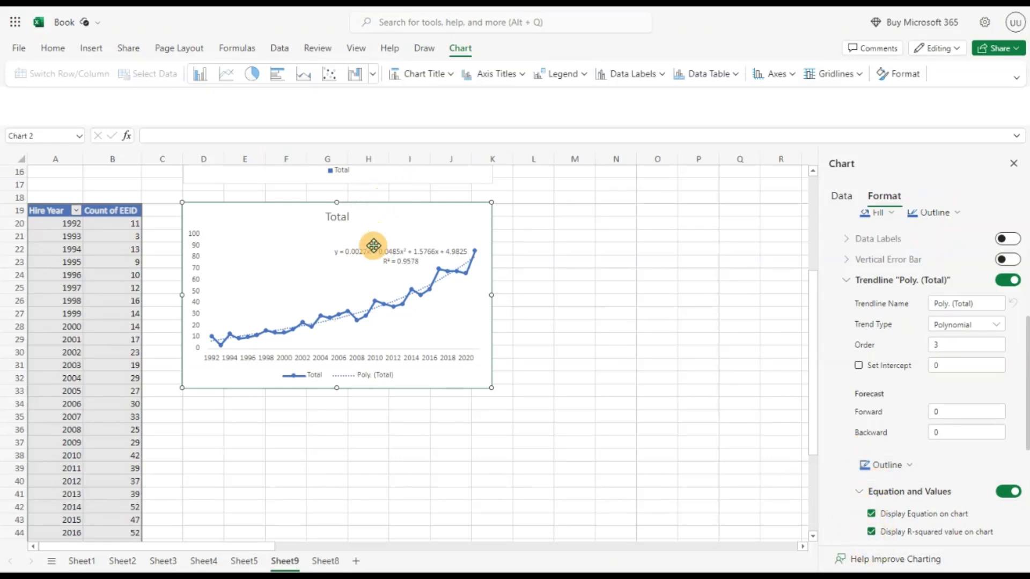
# - Nudge the chart slightly left, then select the equation label and the legend
pyautogui.moveTo(374, 246); pyautogui.dragTo(317, 251)
pyautogui.click(353, 253)
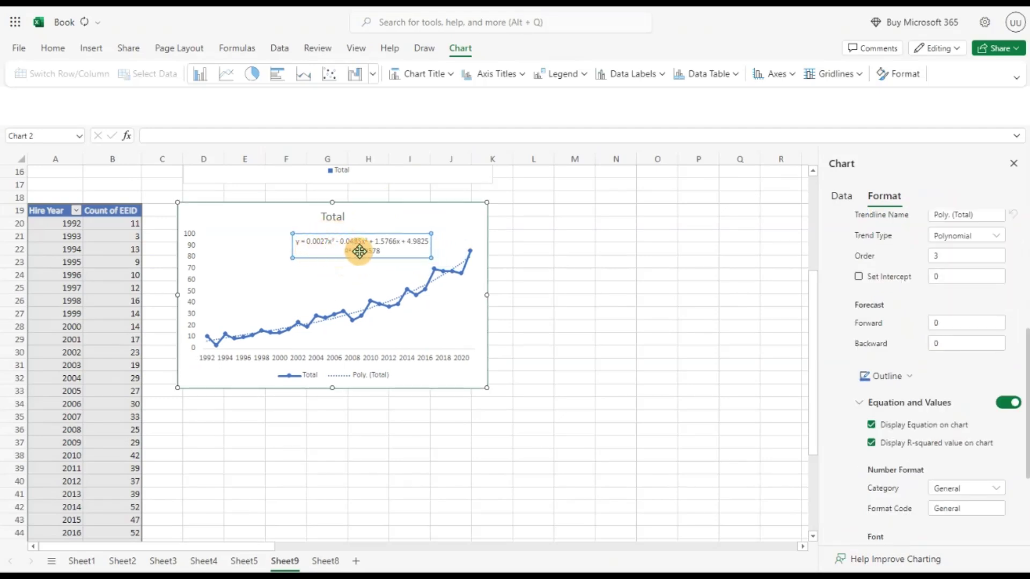
pyautogui.click(348, 376)
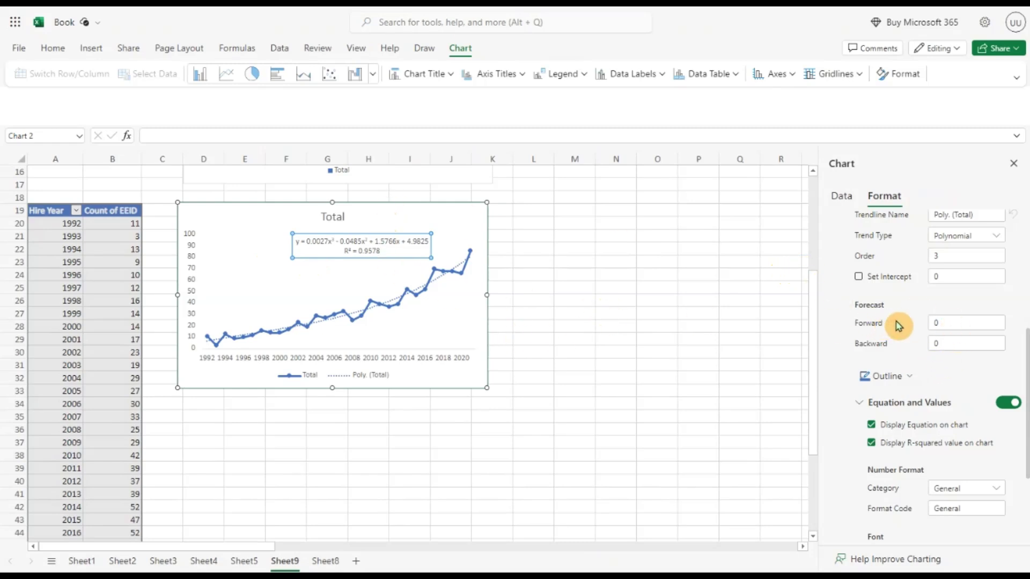
# - Set the trendline's Forward forecast to 4 periods
pyautogui.click(938, 325)
pyautogui.write('4')
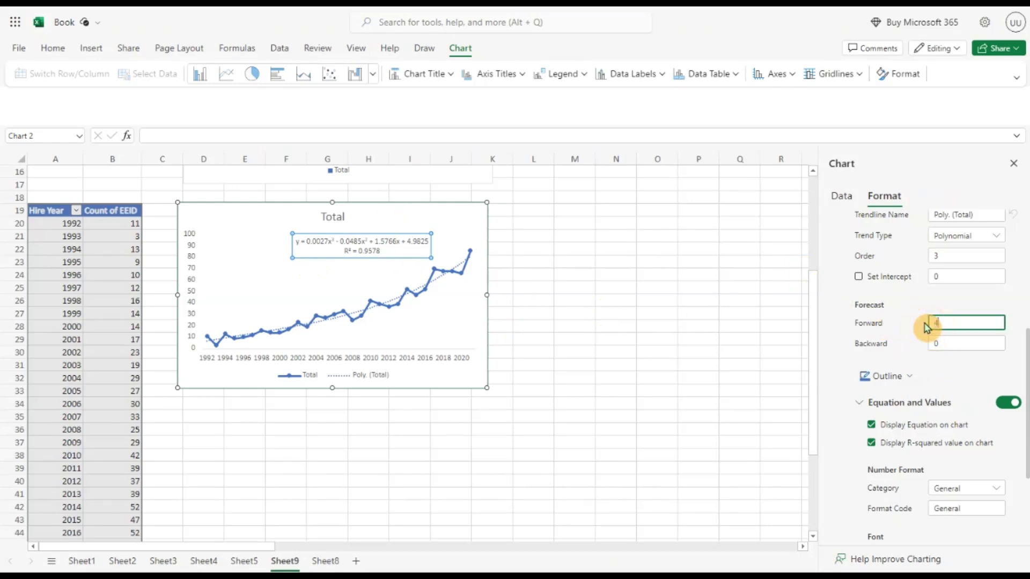
pyautogui.press('BackSpace')
pyautogui.write('4')
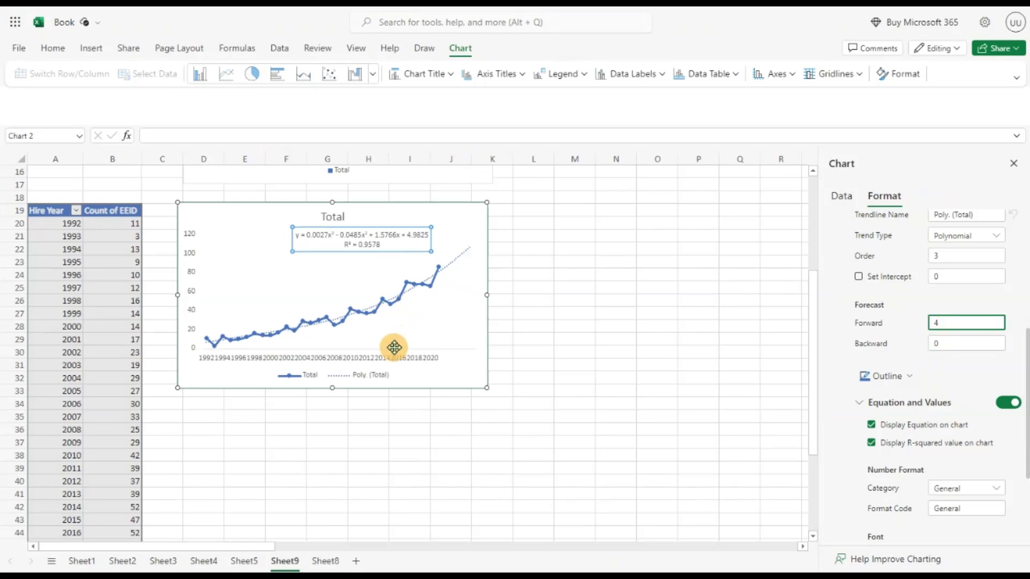